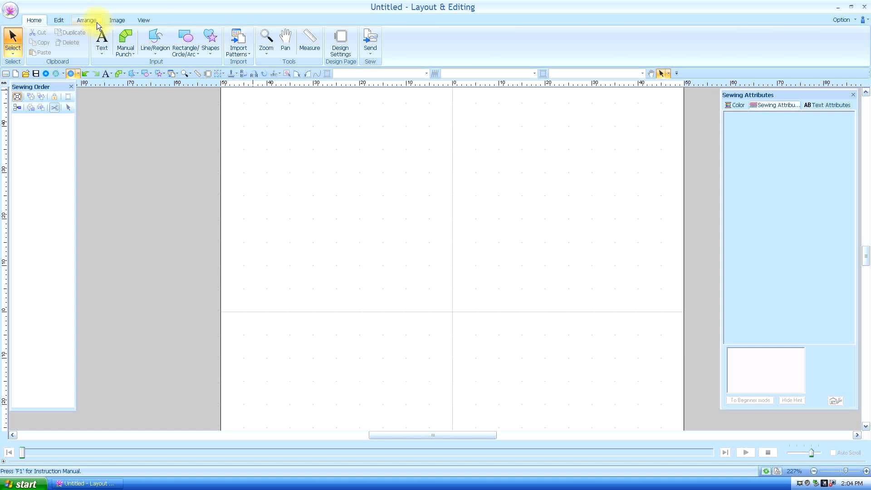
Import the cormoran cbs.pes design from the Birds folder for a preview and delete it from the design page
left_click(239, 39)
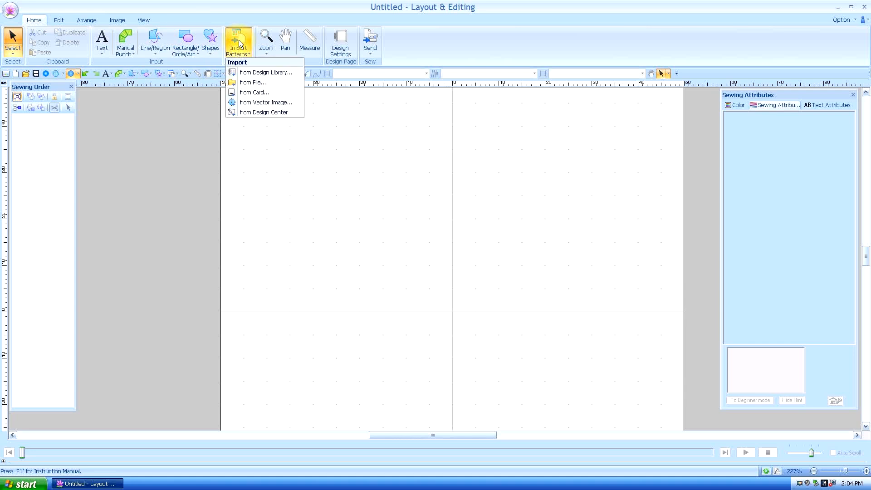
left_click(259, 84)
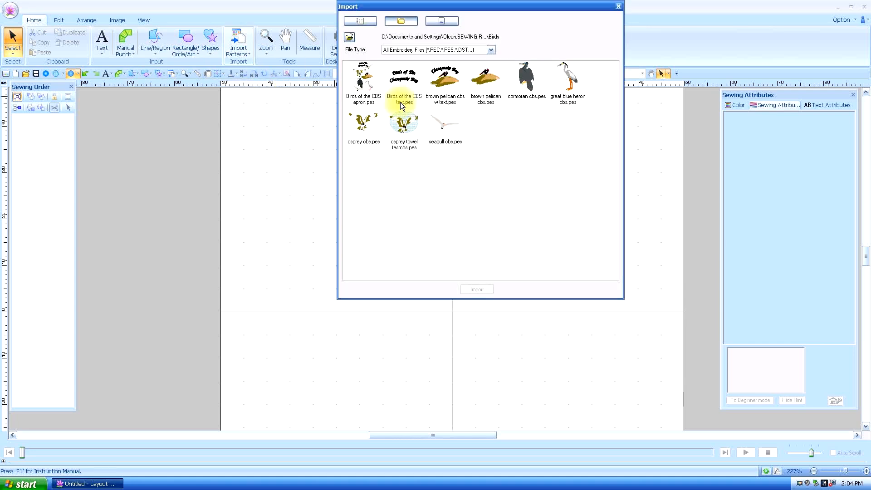
left_click(525, 76)
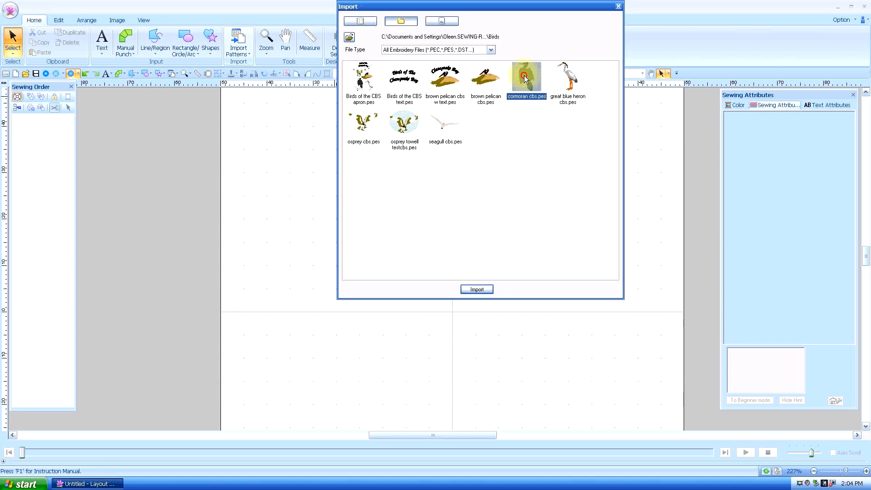
left_click(475, 289)
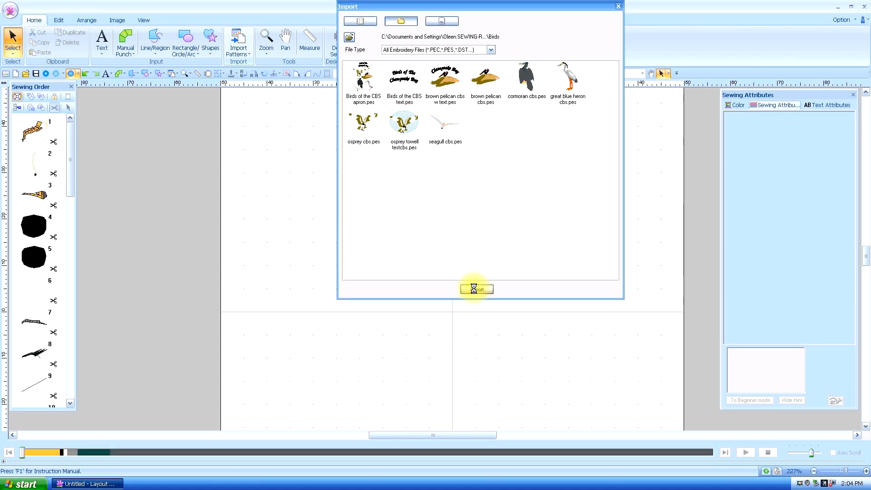
left_click(618, 6)
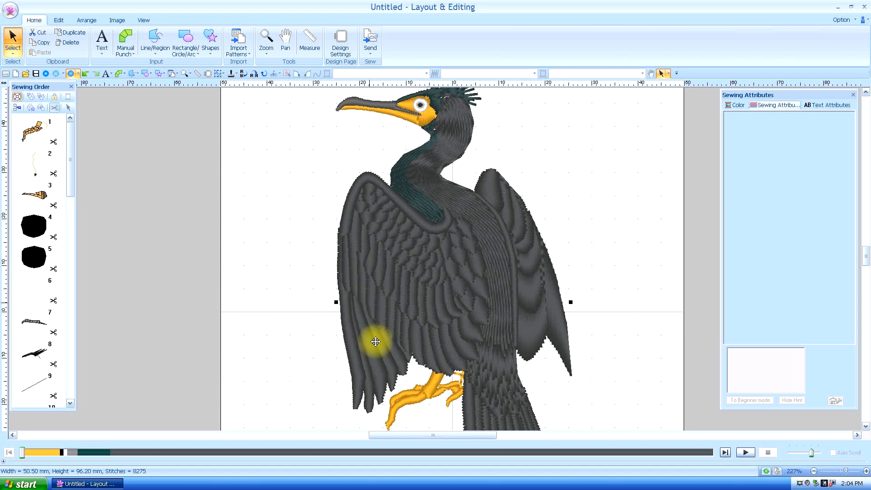
key("Delete")
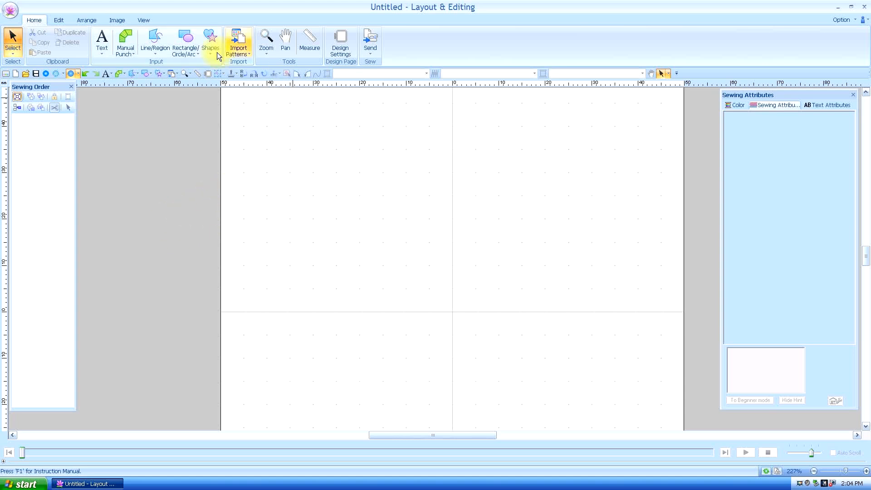
Open the image file cormorant 1 from the Birds folder as the background template
left_click(116, 20)
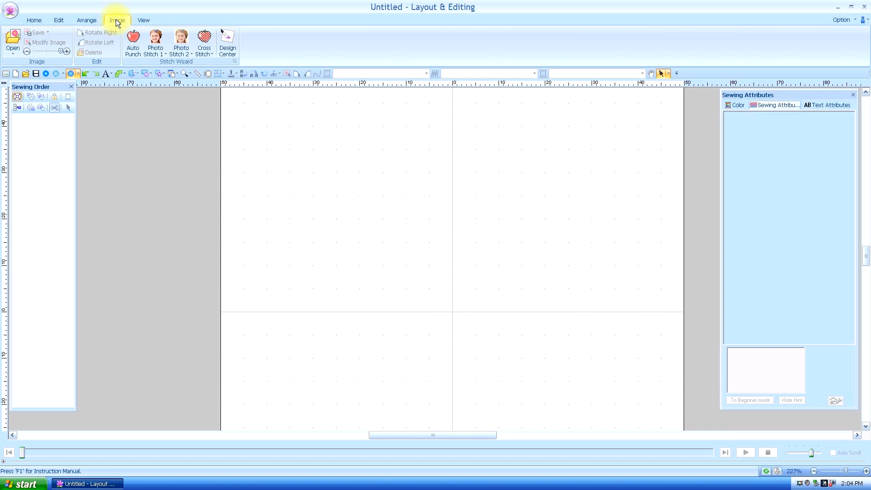
left_click(12, 37)
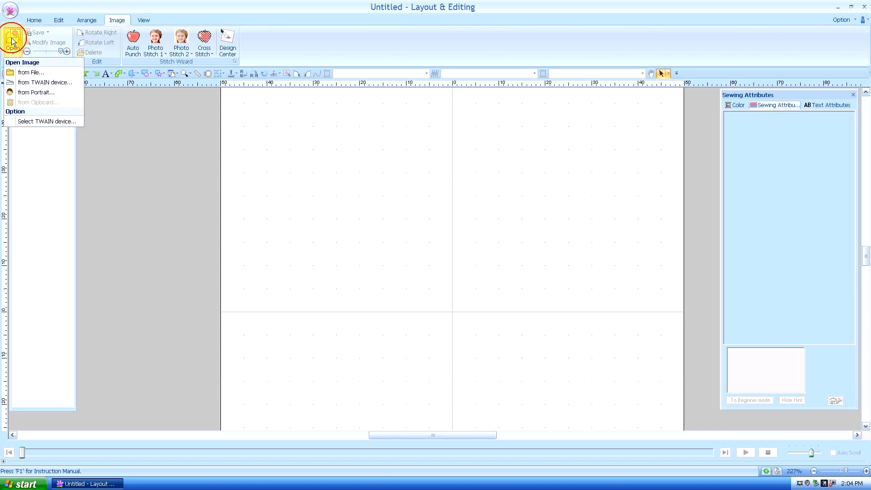
left_click(21, 73)
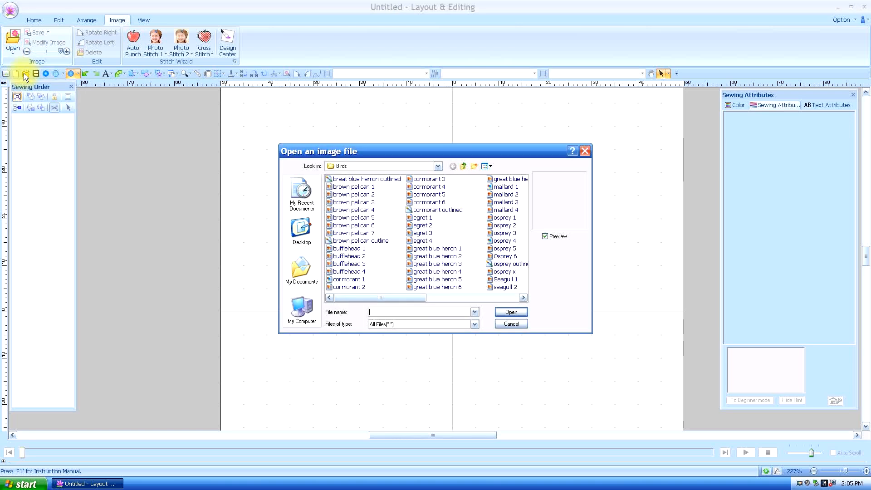
left_click(339, 279)
left_click(510, 312)
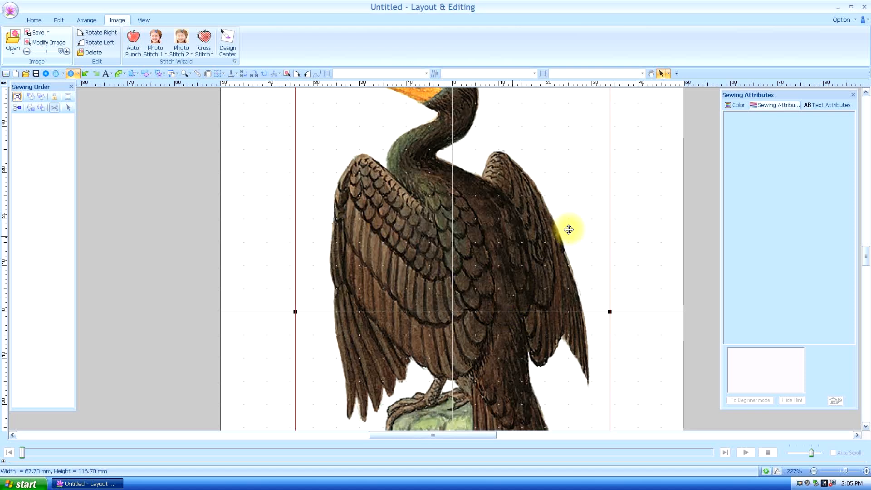
Shrink the cormorant image from its corners to about 55.3 × 95.3 mm so it fits inside the design page
scroll(647, 202, "up", 3)
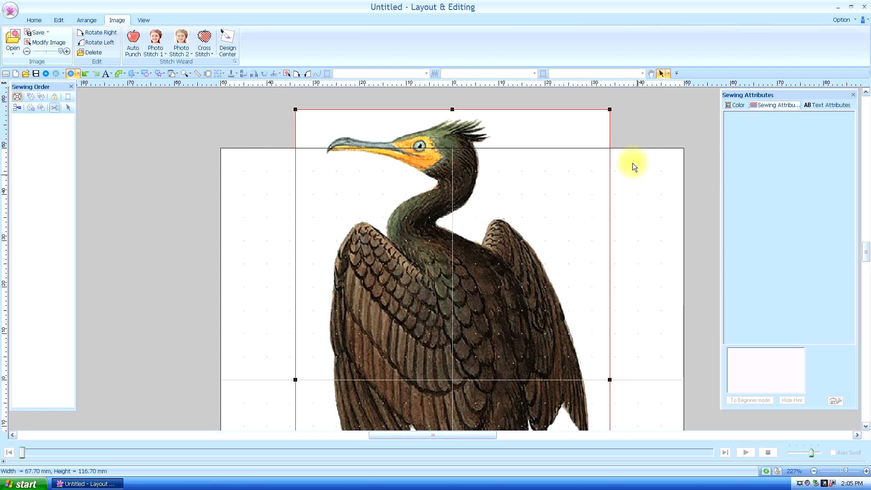
left_click_drag(608, 109, 590, 162)
scroll(628, 181, "down", 3)
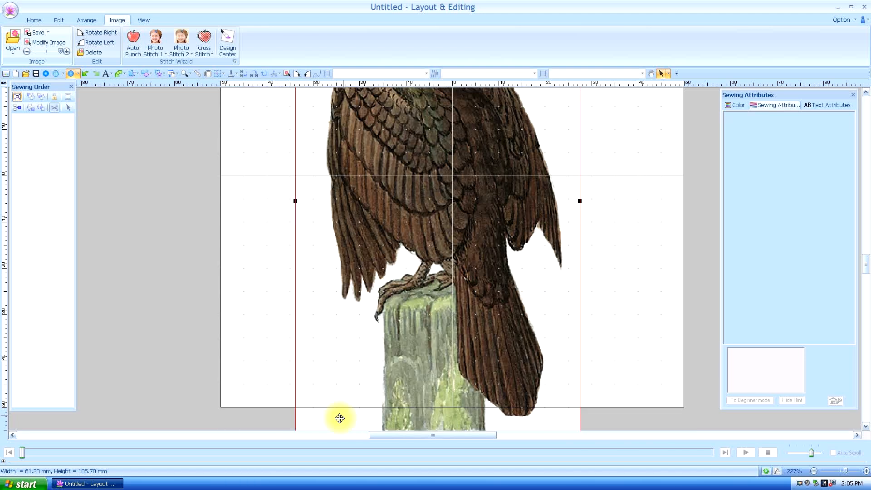
scroll(388, 352, "down", 1)
left_click_drag(296, 377, 326, 347)
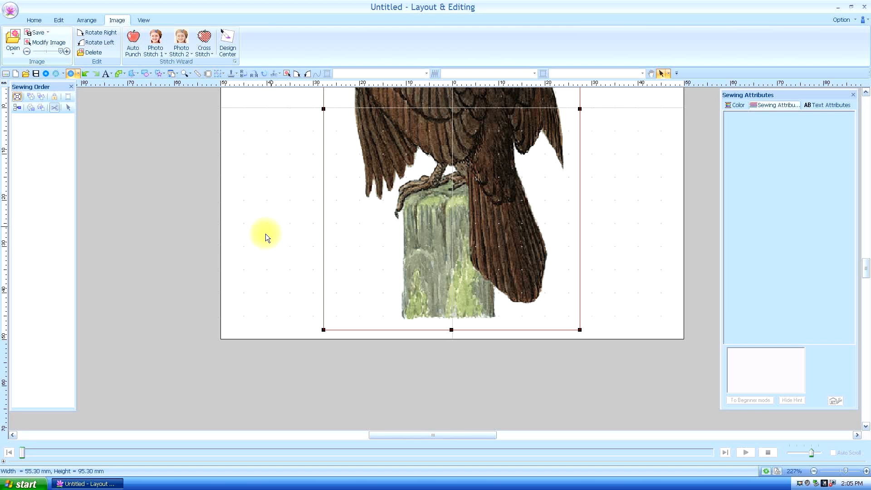
scroll(262, 238, "up", 2)
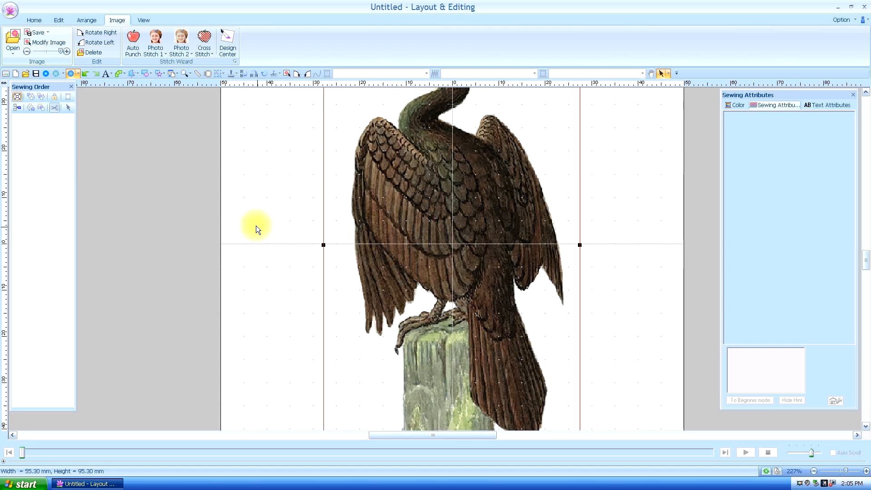
left_click(255, 225)
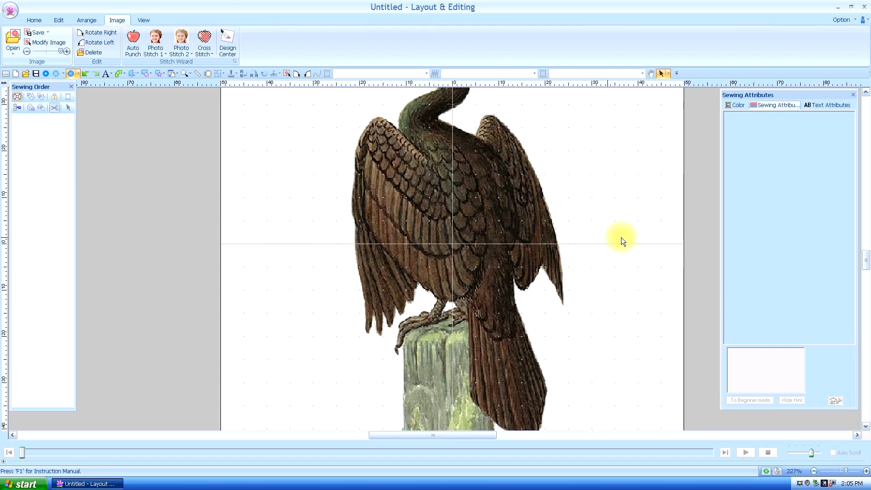
scroll(622, 238, "up", 3)
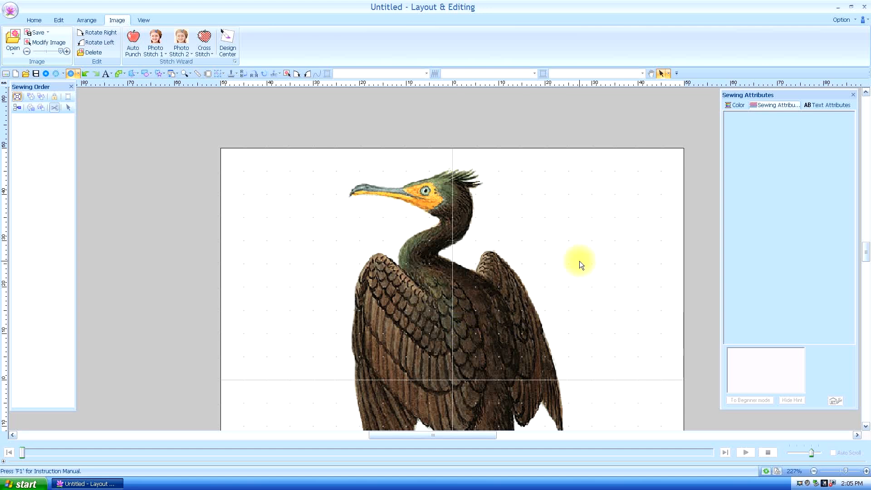
scroll(579, 260, "down", 2)
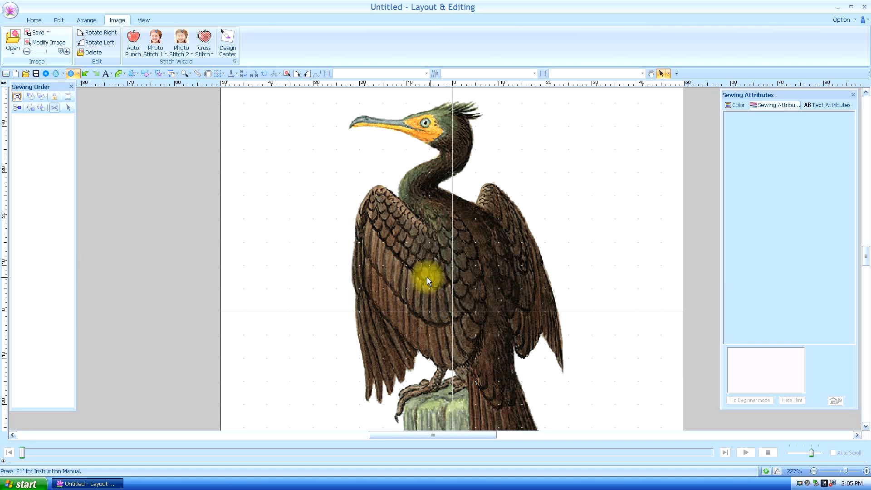
Fade the cormorant background image to a lighter display level for tracing
left_click(42, 41)
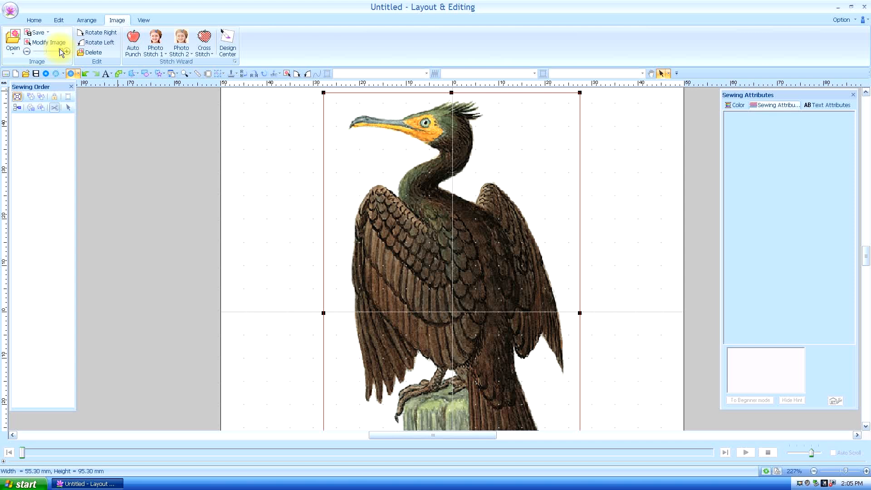
left_click_drag(59, 49, 56, 49)
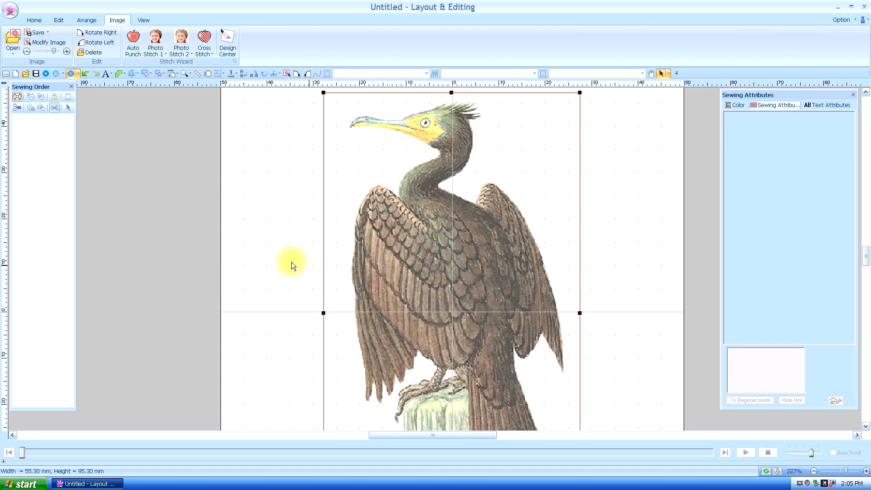
left_click(266, 198)
scroll(271, 191, "down", 3)
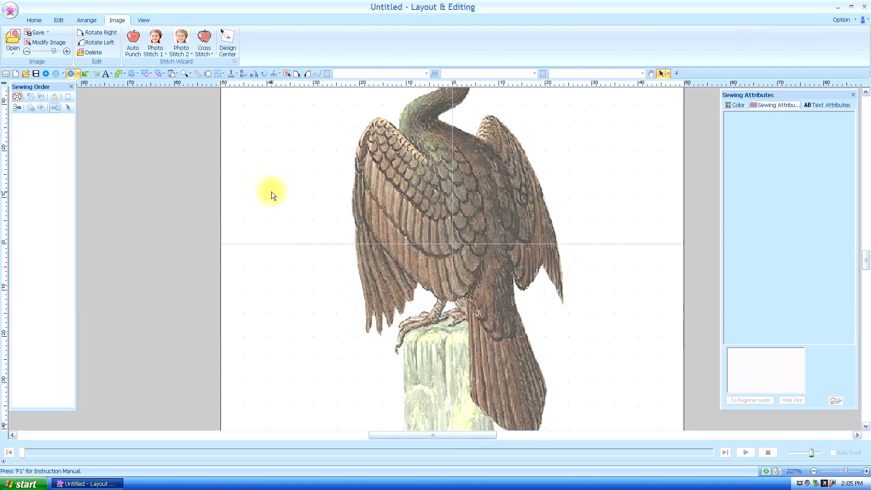
scroll(272, 190, "up", 3)
scroll(271, 189, "down", 3)
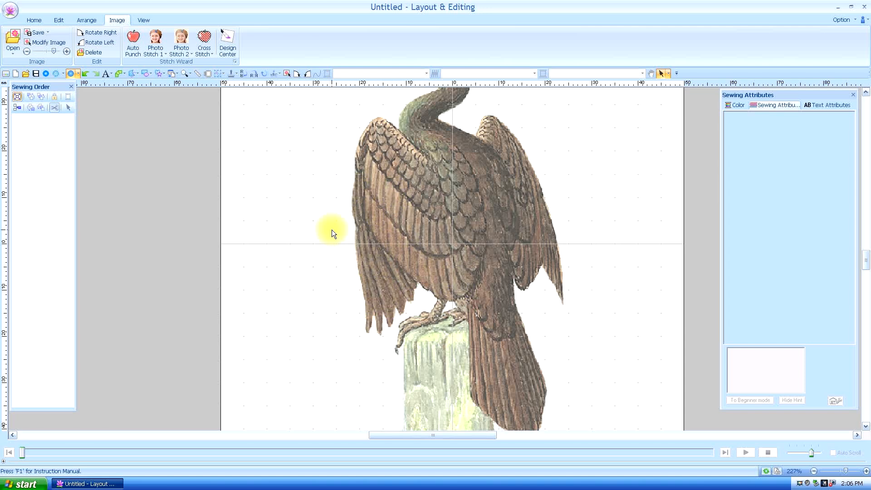
Manually punch a running stitch path down the outermost feather of the cormorant's front wing to its lower tip
left_click(34, 20)
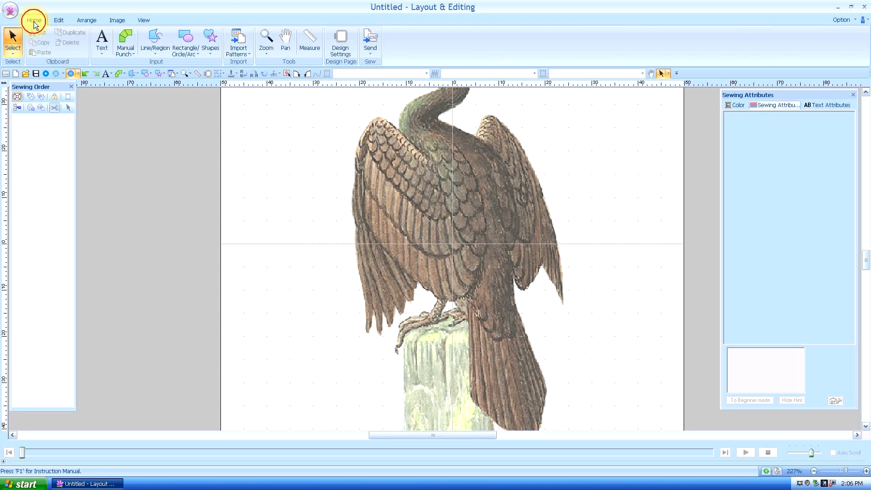
left_click(267, 38)
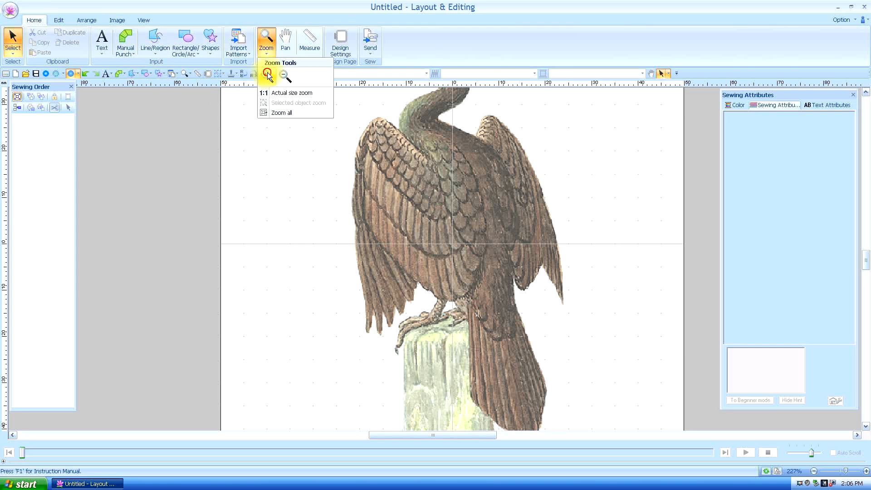
left_click(266, 73)
left_click_drag(335, 212, 456, 344)
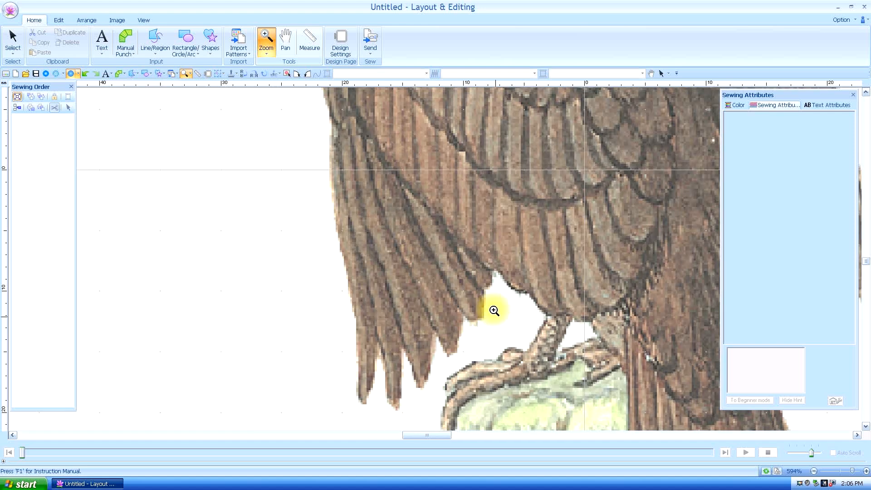
left_click(126, 42)
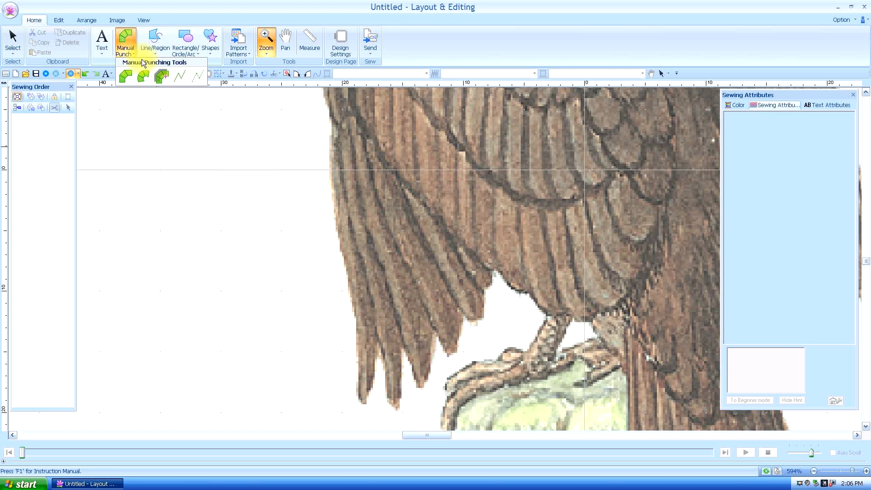
left_click(178, 75)
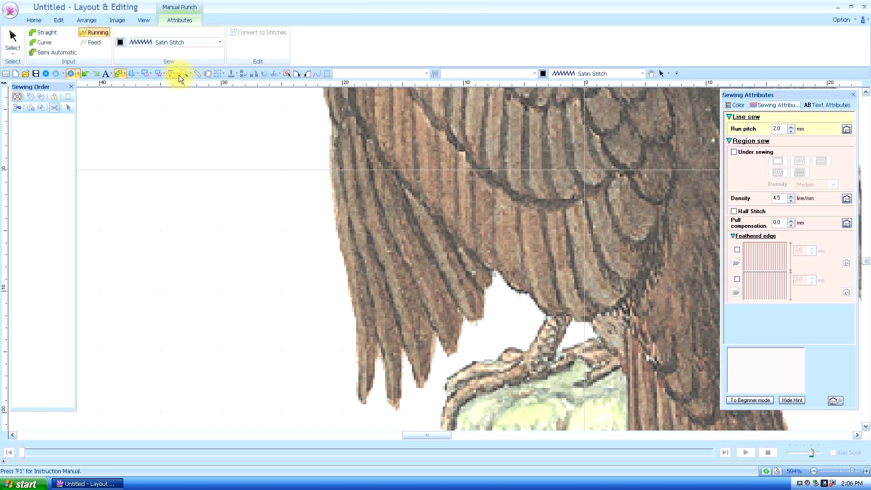
left_click(361, 277)
left_click(368, 332)
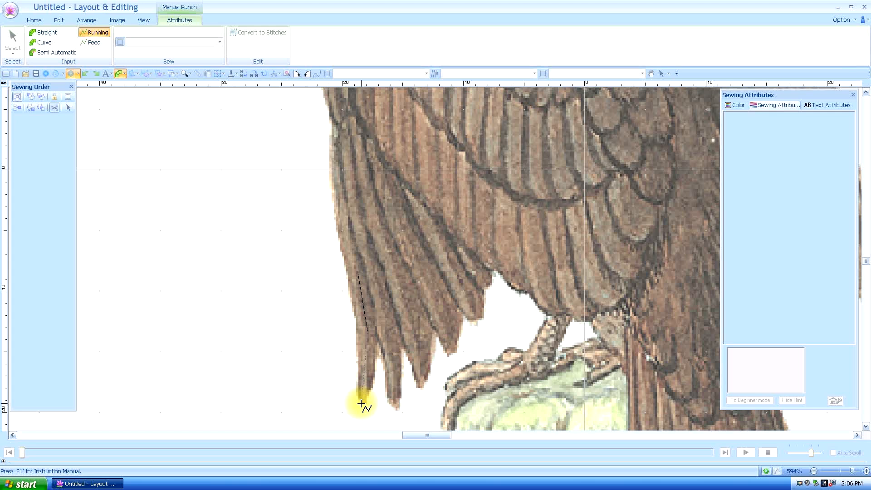
left_click(362, 403)
Cover the outermost wing feather with curved manual punch blocks, following its edges from the lower tip up to its upper end
left_click(45, 43)
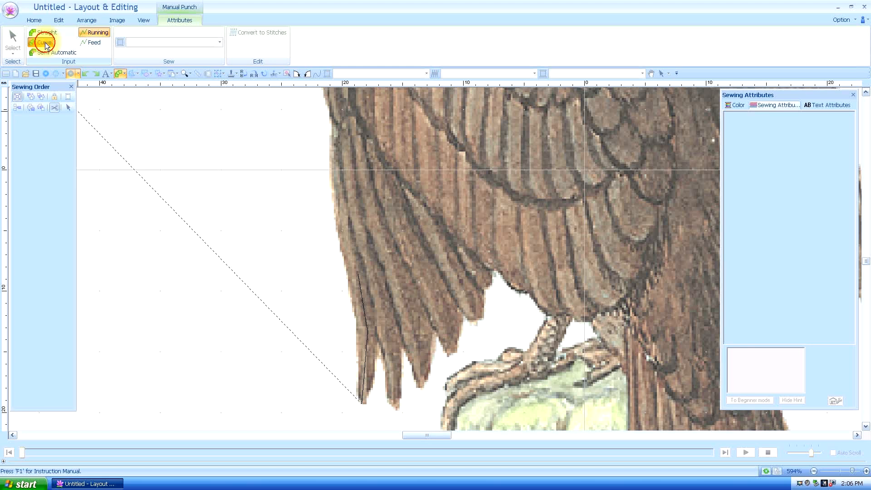
left_click(362, 400)
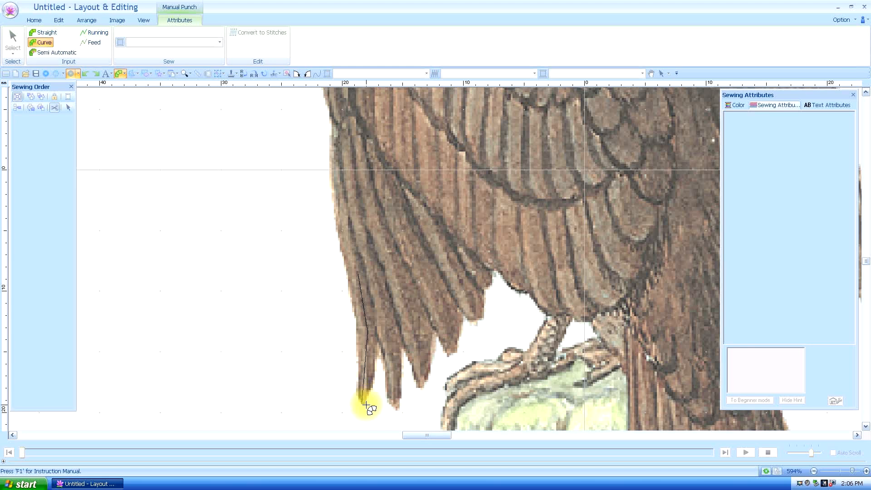
left_click(369, 390)
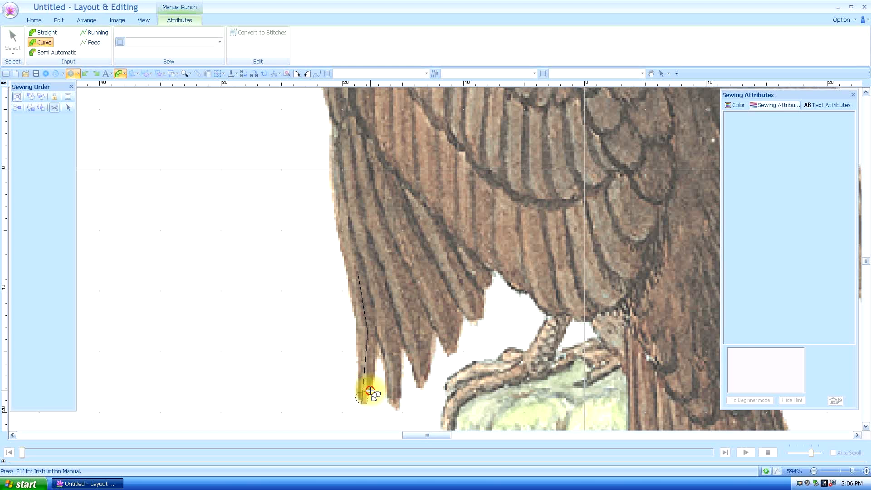
left_click(379, 342)
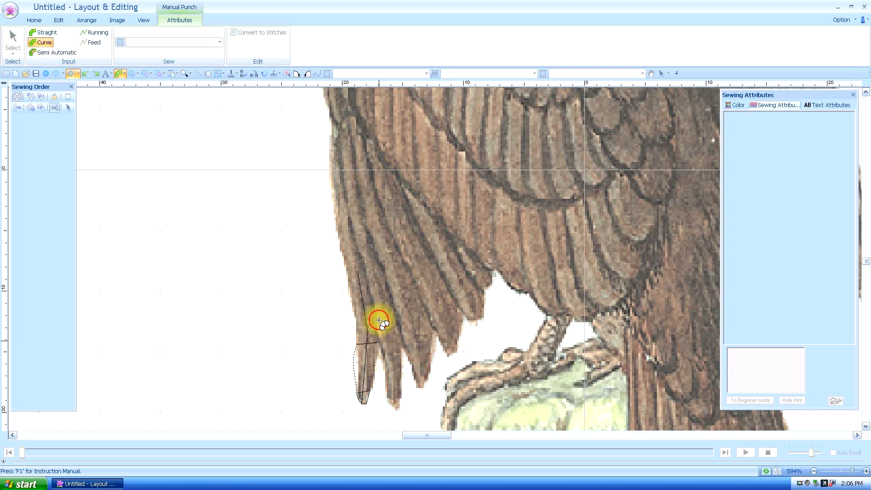
left_click(369, 278)
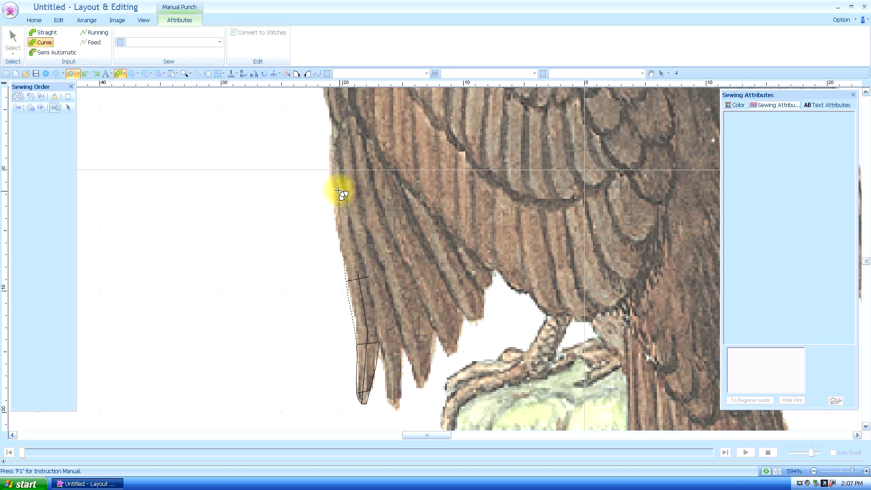
left_click(347, 184)
left_click(339, 132)
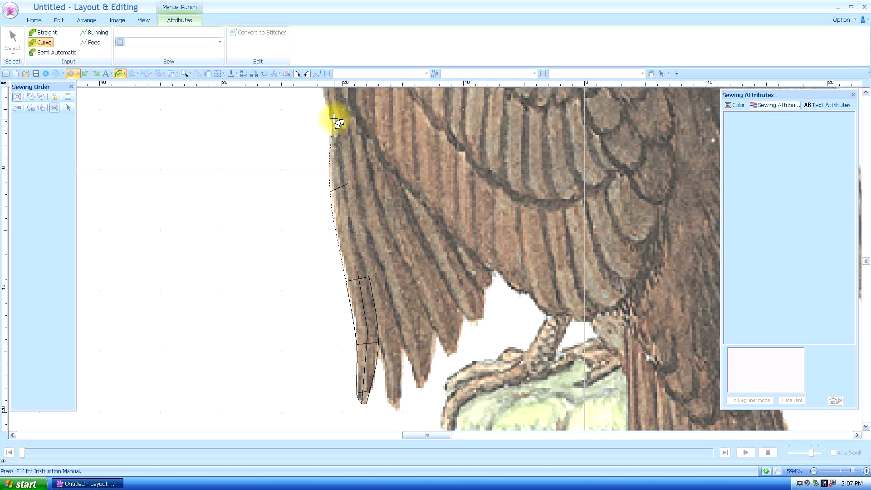
left_click(343, 116)
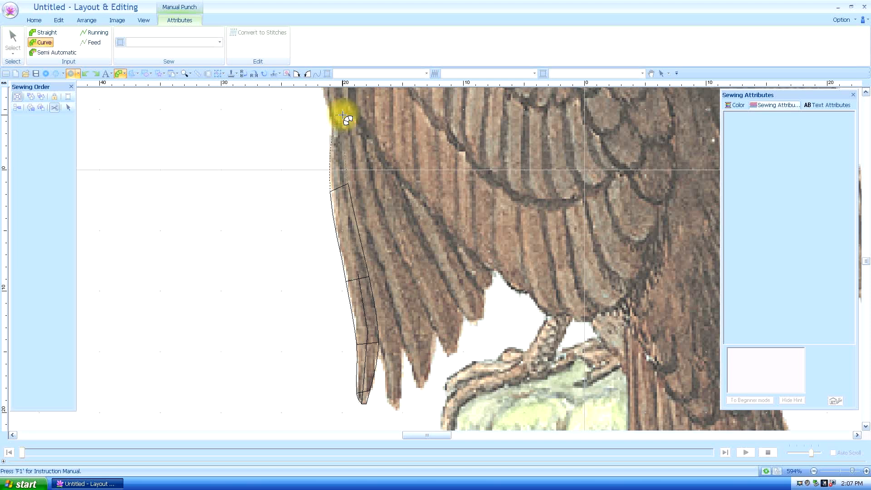
Punch a running stitch path from the upper end of the outermost feather down the second wing feather to its lower tip
left_click(94, 32)
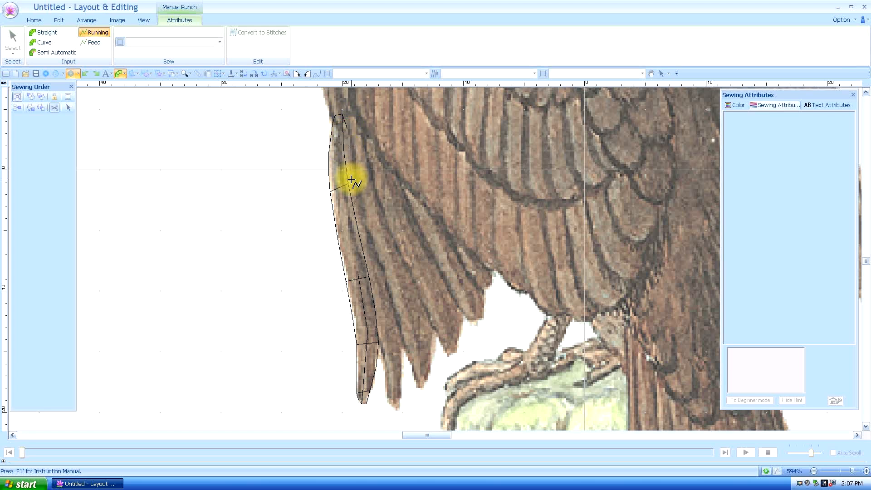
left_click(385, 323)
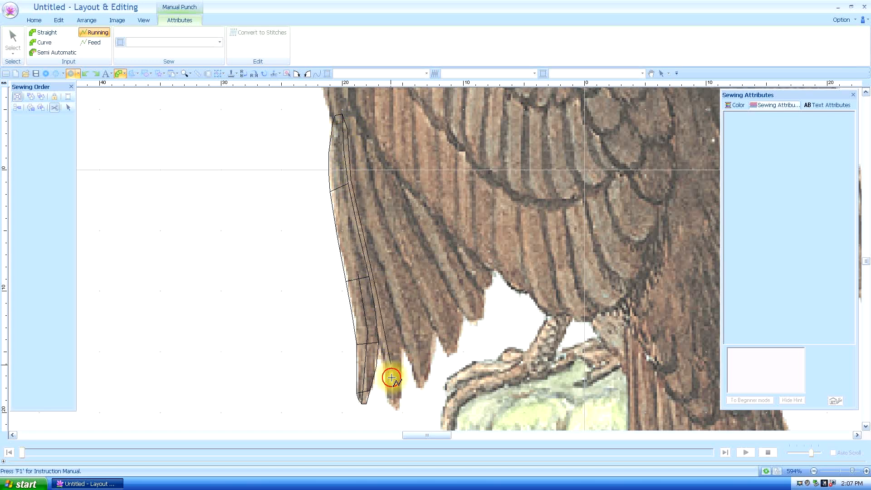
left_click(394, 408)
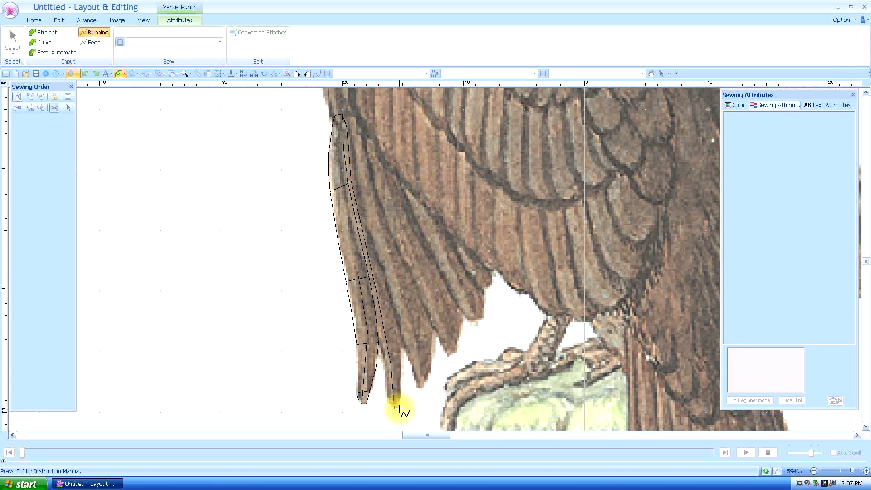
Cover the second wing feather with curved manual punch blocks, following both edges from the lower tip to its upper end
key("x")
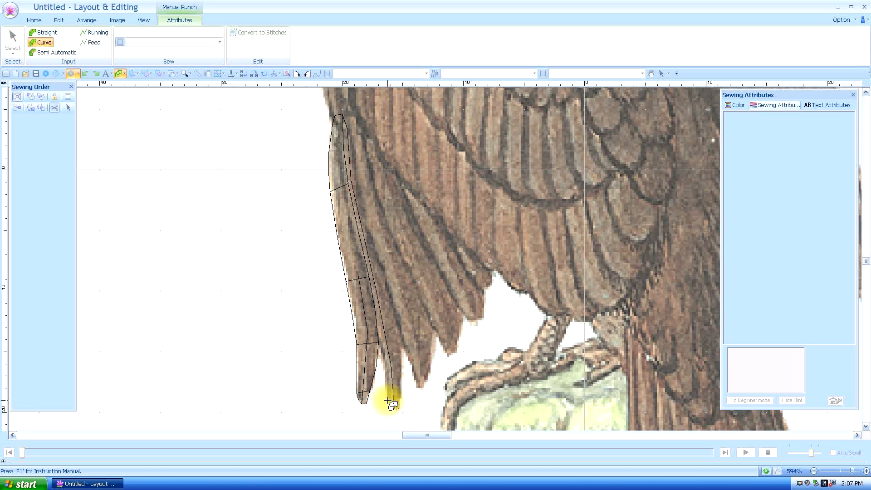
left_click(403, 400)
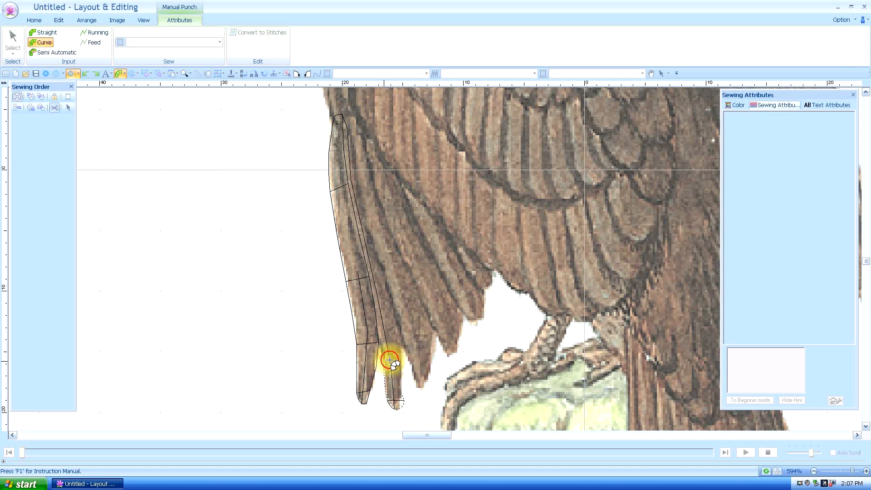
left_click(402, 361)
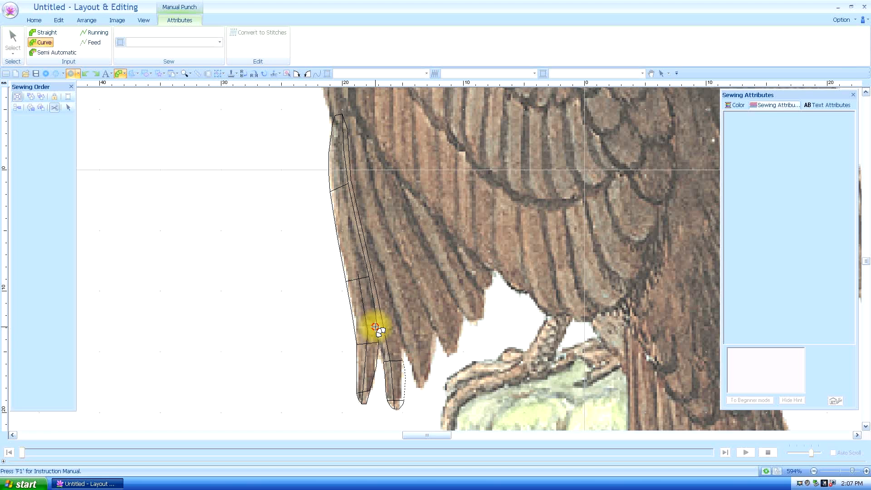
left_click(400, 321)
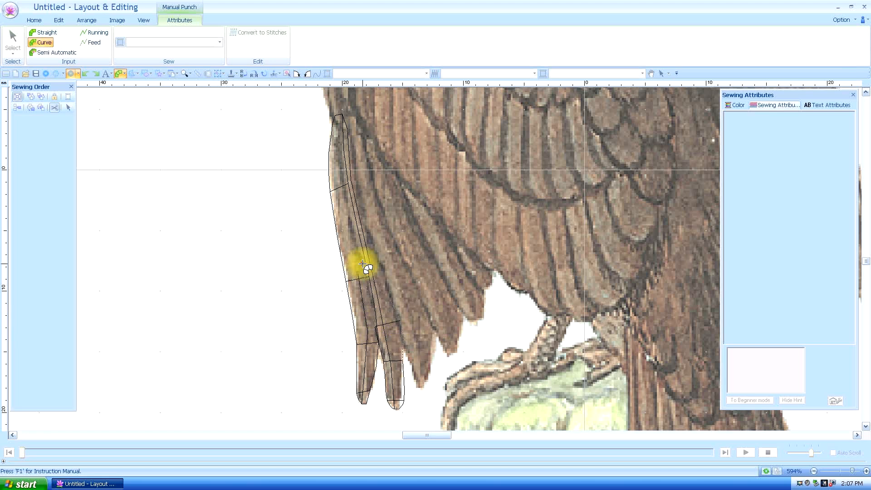
left_click(382, 260)
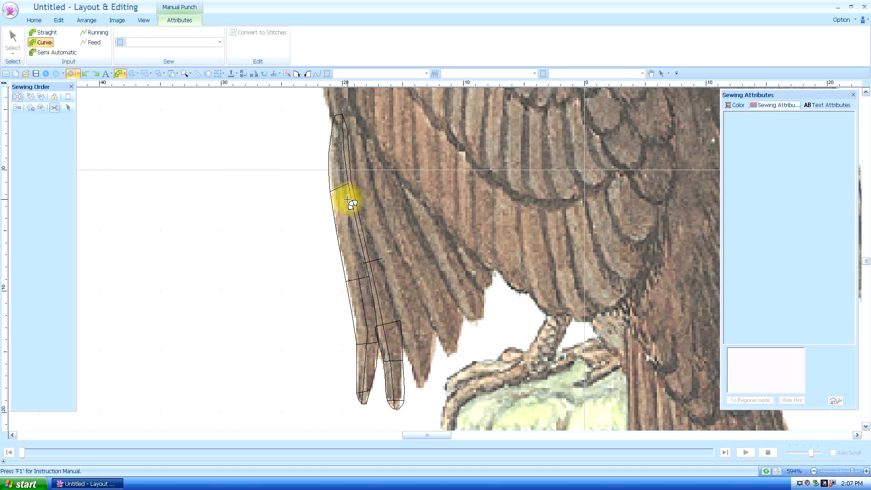
left_click(361, 205)
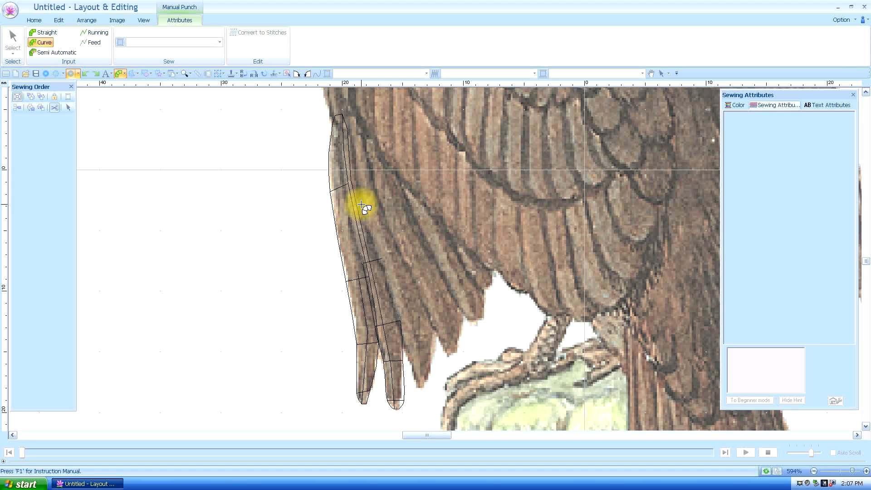
left_click(356, 160)
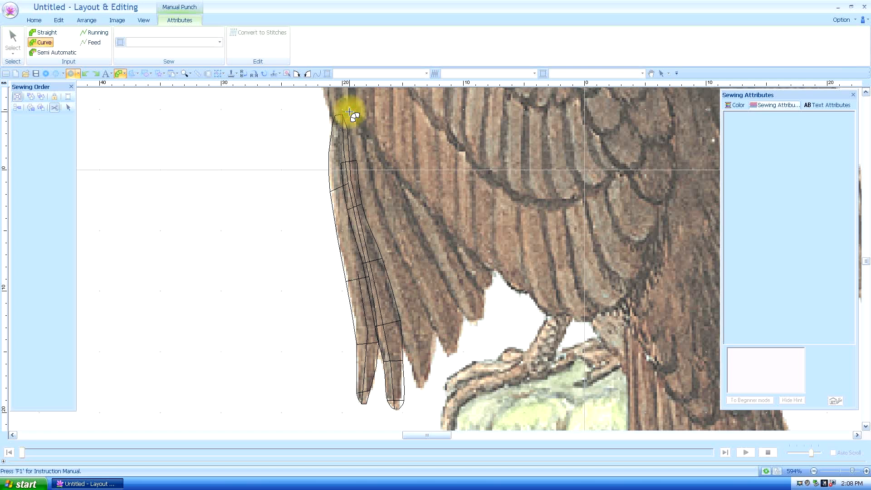
left_click(349, 111)
Run a running stitch path down the third wing feather from its upper end to the lower tip
key("v")
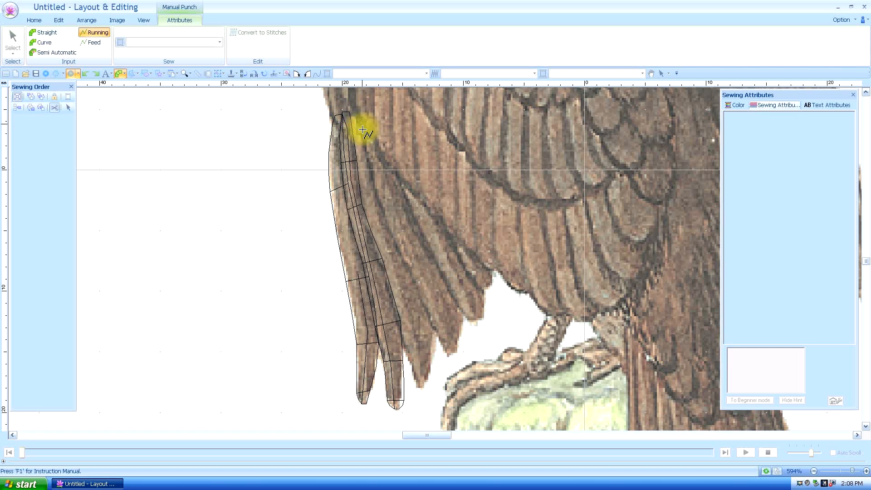
left_click(365, 189)
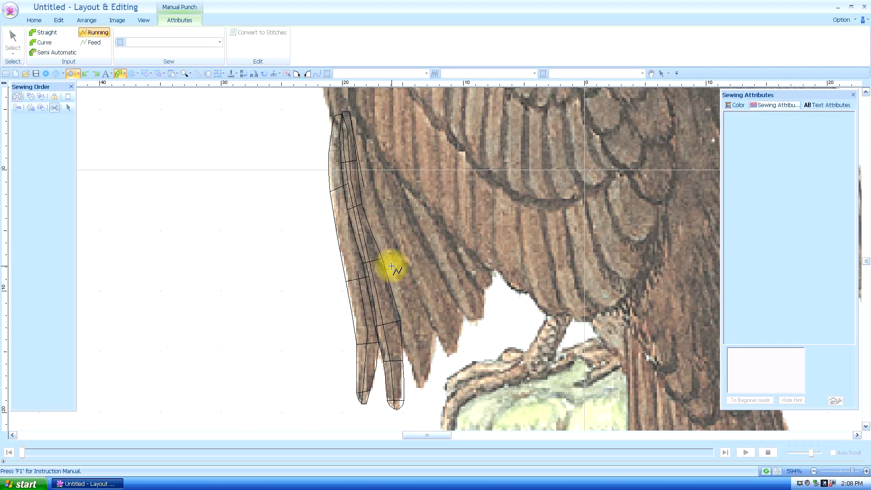
left_click(412, 337)
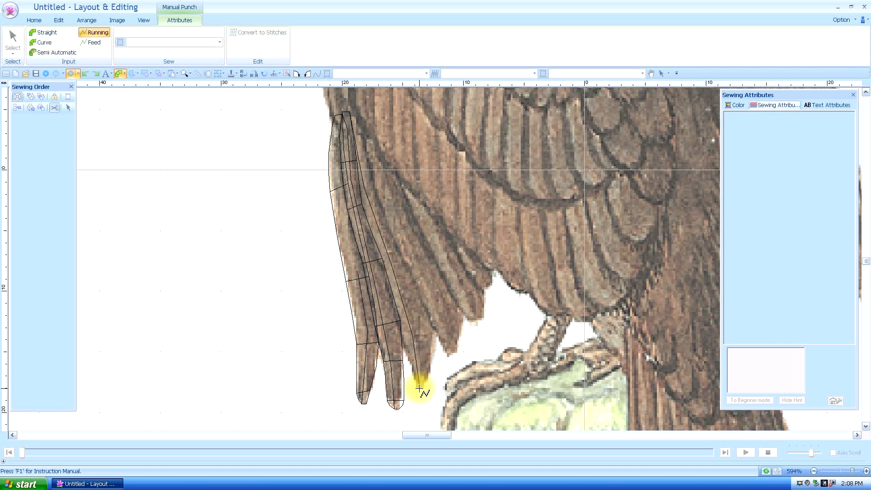
Fill the third wing feather with curved punch blocks, placing edge points in pairs from the lower tip to the upper end
key("c")
left_click(421, 387)
left_click(428, 371)
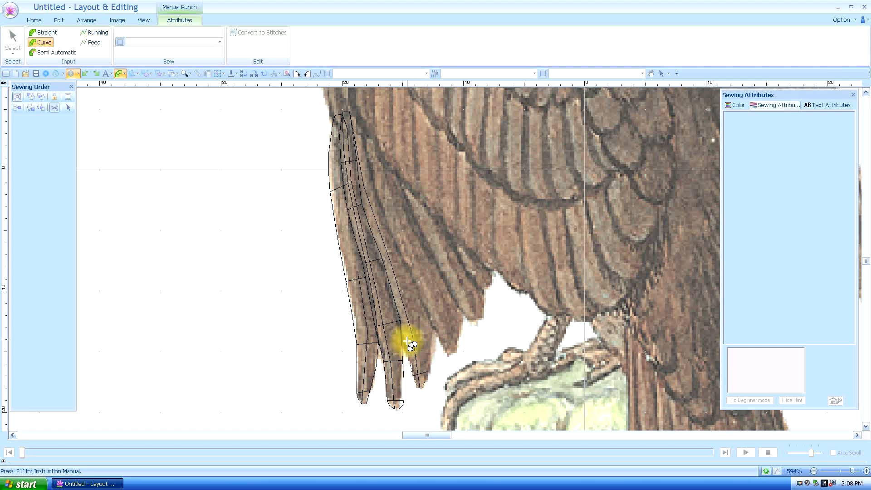
left_click(436, 337)
left_click(394, 310)
left_click(423, 304)
left_click(376, 243)
left_click(391, 236)
left_click(359, 204)
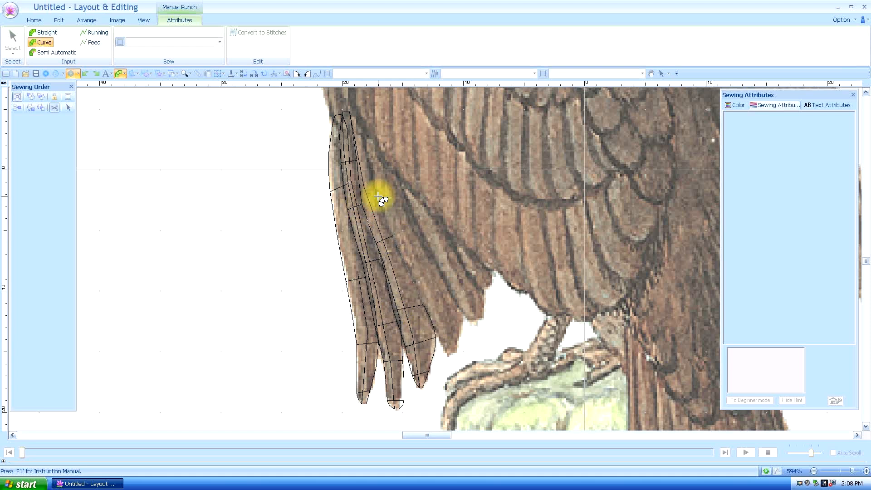
left_click(377, 196)
left_click(369, 153)
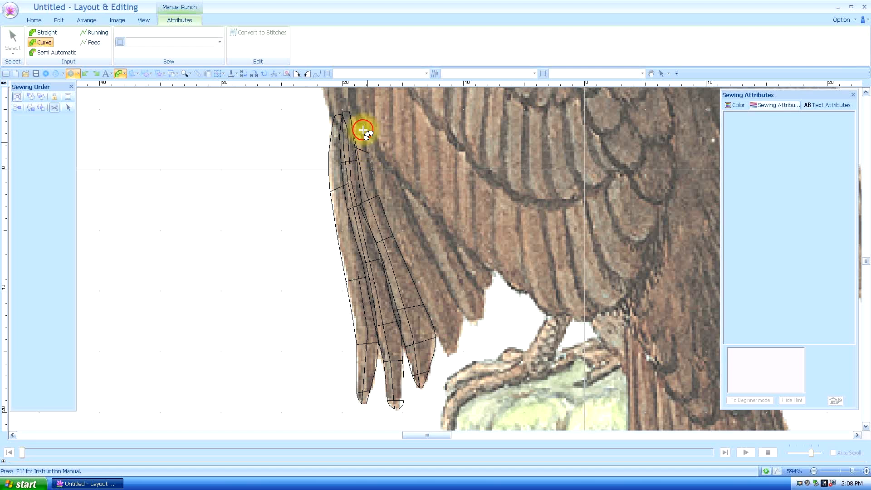
left_click(358, 109)
Punch a running stitch path down the fourth wing feather, bending along its length toward the lower tip
key("v")
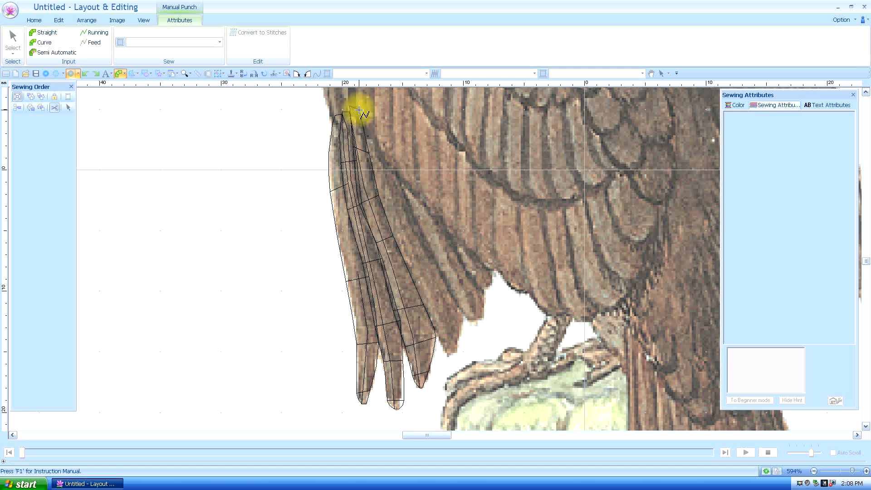
left_click(376, 132)
left_click(396, 184)
left_click(401, 226)
left_click(428, 297)
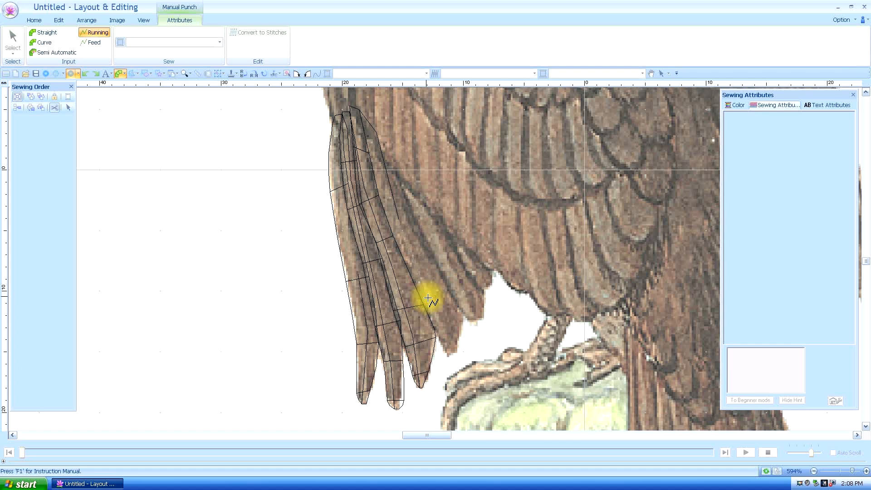
Cover the fourth wing feather with curved punch blocks that widen to its edges, from the lower tip to the upper end
key("x")
left_click(456, 352)
left_click(438, 338)
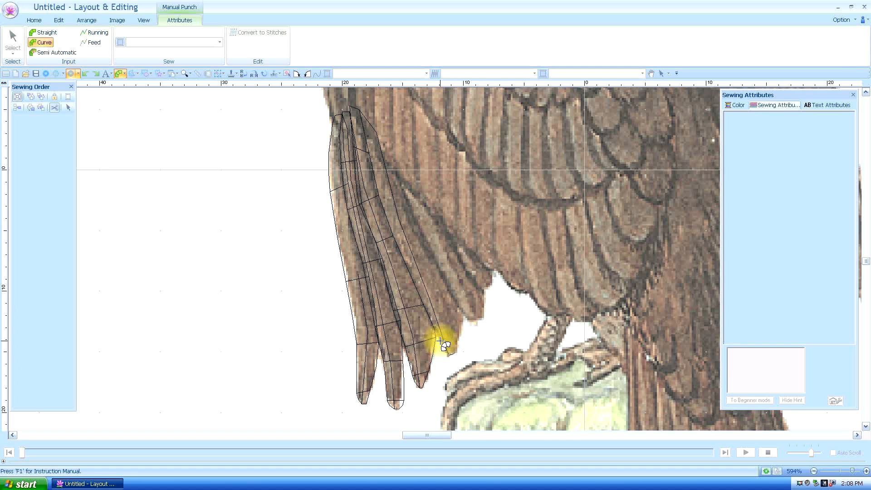
left_click(461, 330)
left_click(435, 319)
left_click(456, 307)
left_click(403, 256)
left_click(431, 251)
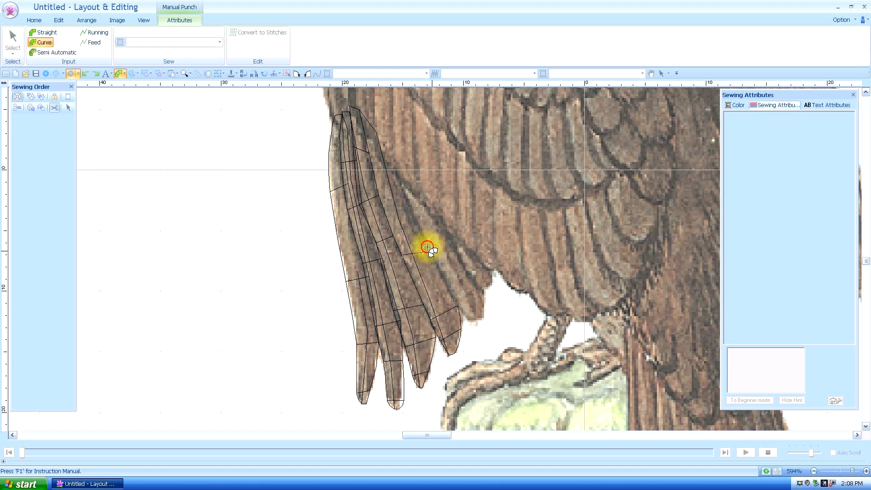
left_click(411, 208)
left_click(371, 162)
left_click(397, 167)
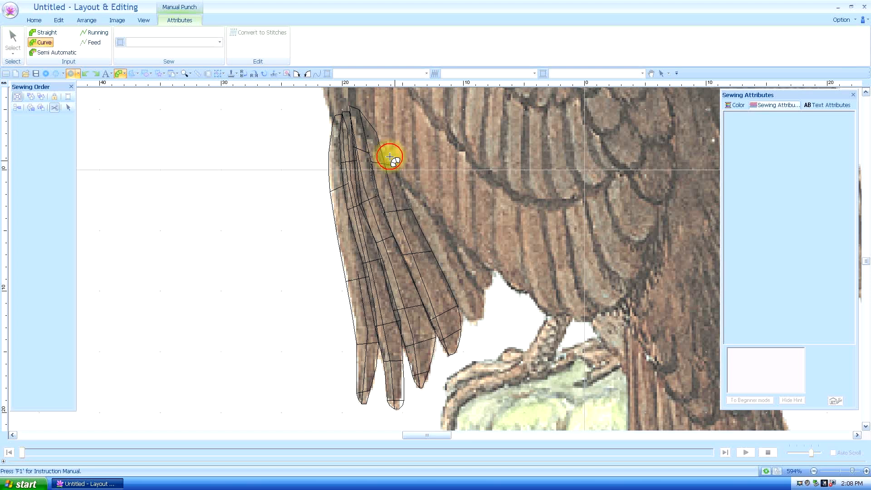
left_click(380, 129)
Run a running stitch path from the top of the fourth feather down the fifth wing feather to its tip
key("v")
left_click(405, 142)
left_click(430, 235)
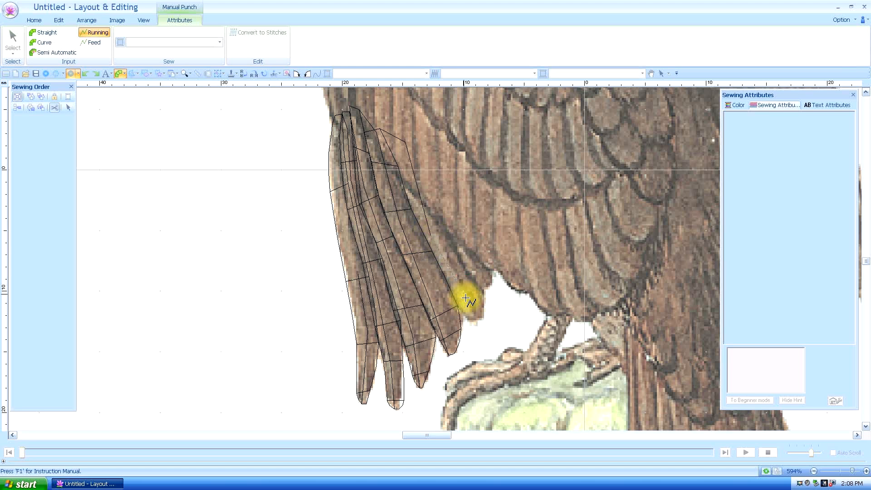
Fill the fifth wing feather with curved punch blocks, following its edges from the lower tip to its upper end
key("x")
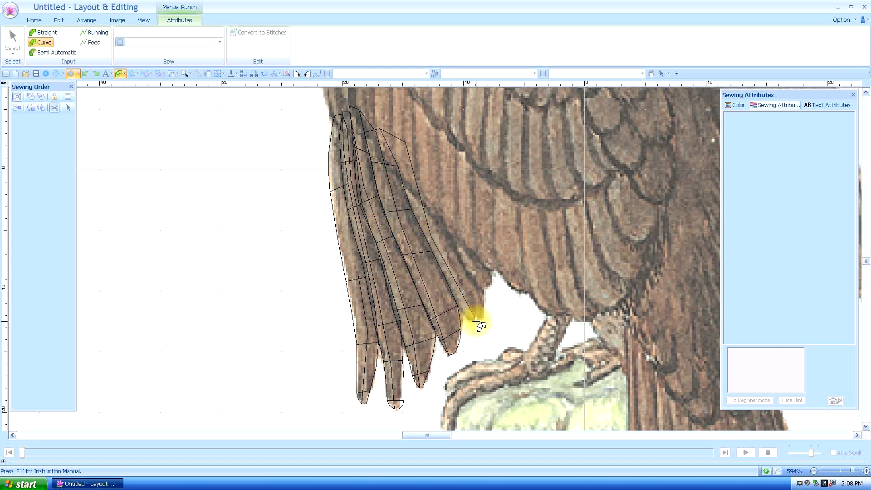
left_click(481, 318)
left_click(463, 313)
left_click(485, 299)
left_click(472, 273)
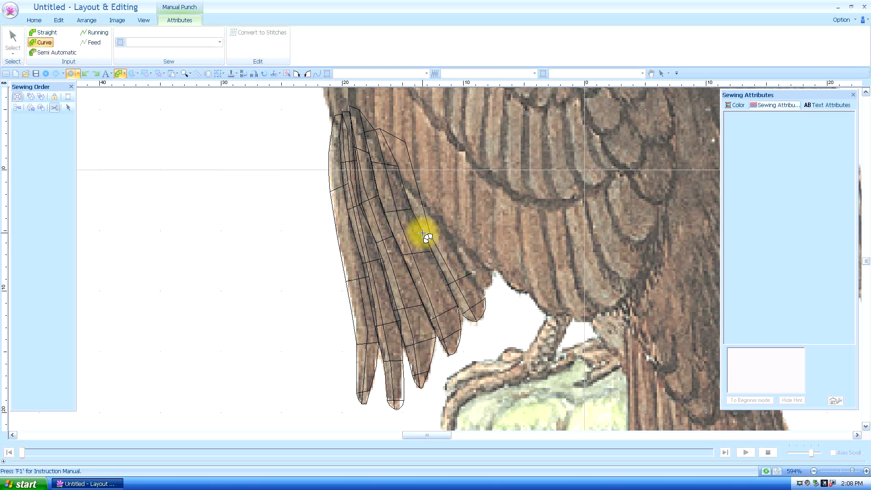
left_click(446, 224)
left_click(405, 192)
left_click(427, 193)
left_click(406, 163)
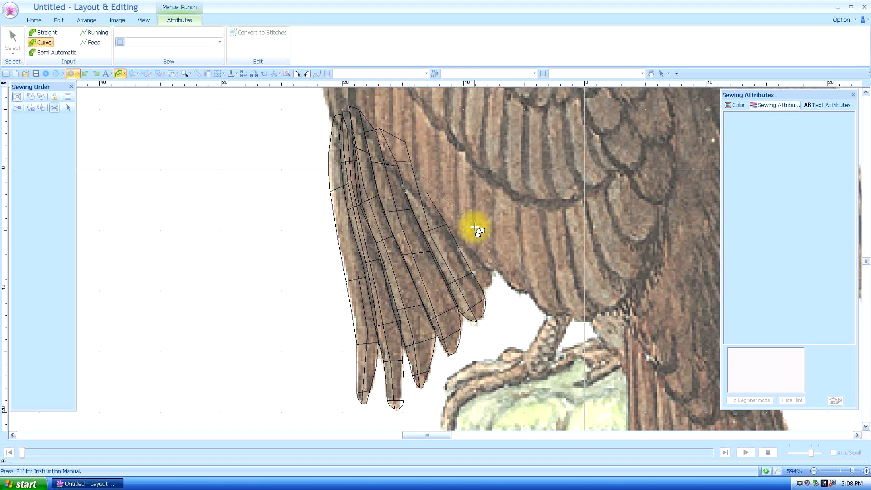
Run a stitch path to the tip of the short sixth feather beside the body and cover it upward with curved blocks
key("v")
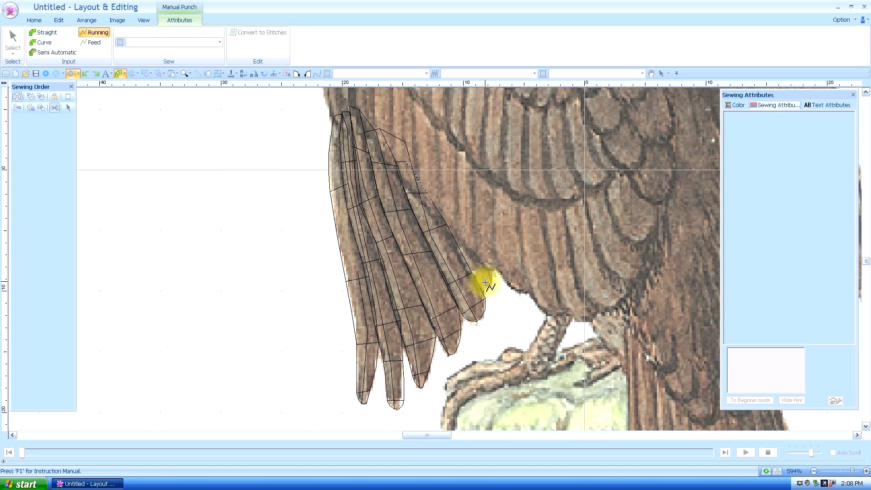
left_click(490, 288)
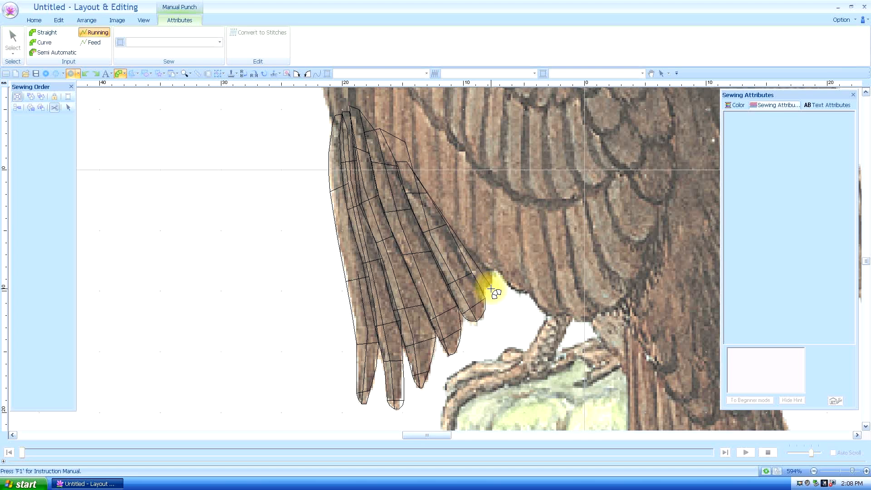
key("x")
left_click(494, 286)
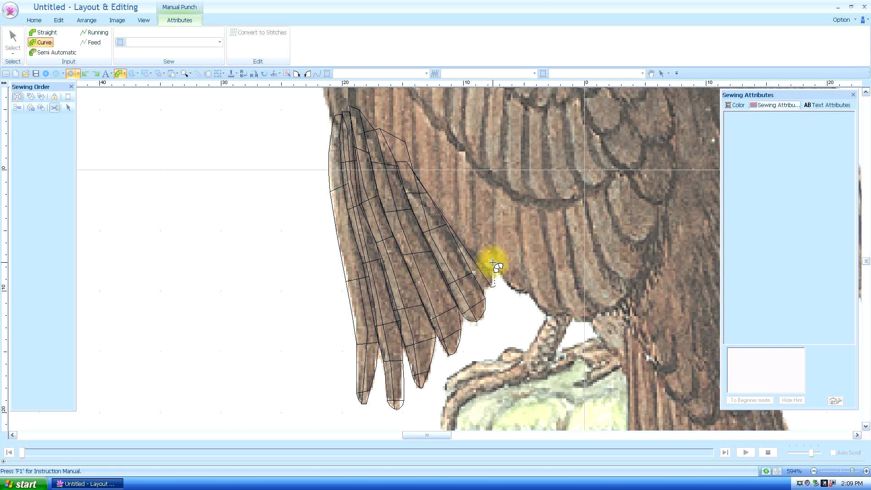
left_click(454, 216)
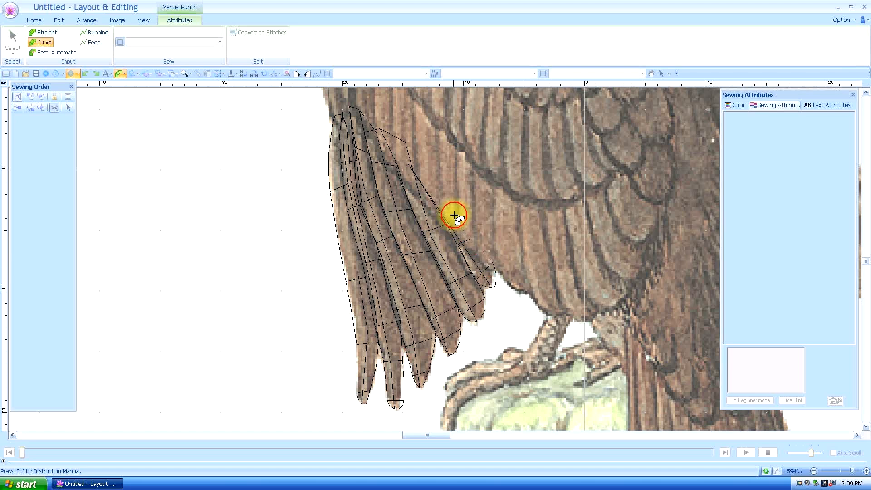
Punch a running stitch path from the short sixth feather up and across to the outer feather above the finished ones
key("v")
left_click(441, 188)
scroll(431, 176, "up", 1)
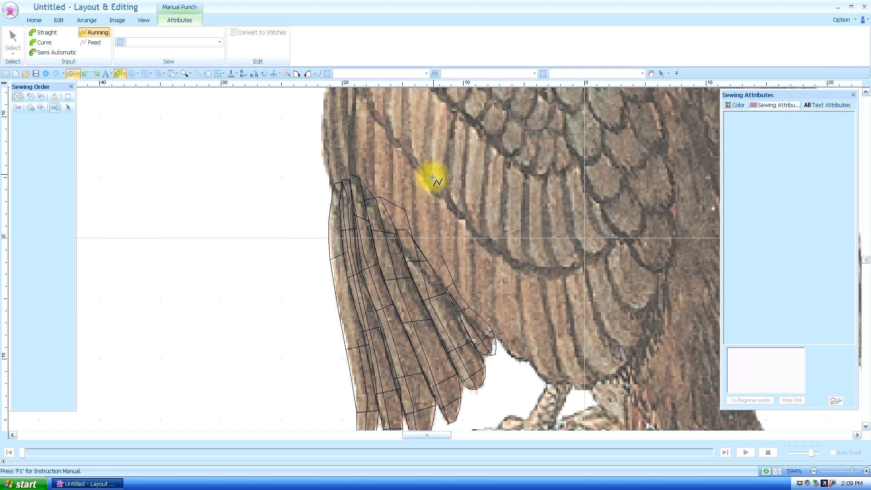
scroll(361, 152, "up", 1)
left_click(337, 232)
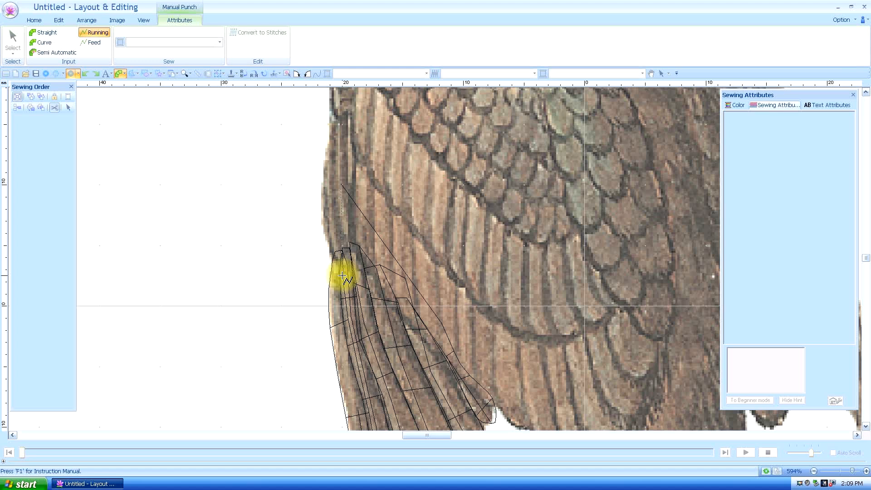
Cover the outermost feather of the second row with curved punch blocks, following its edges upward from its tip
key("x")
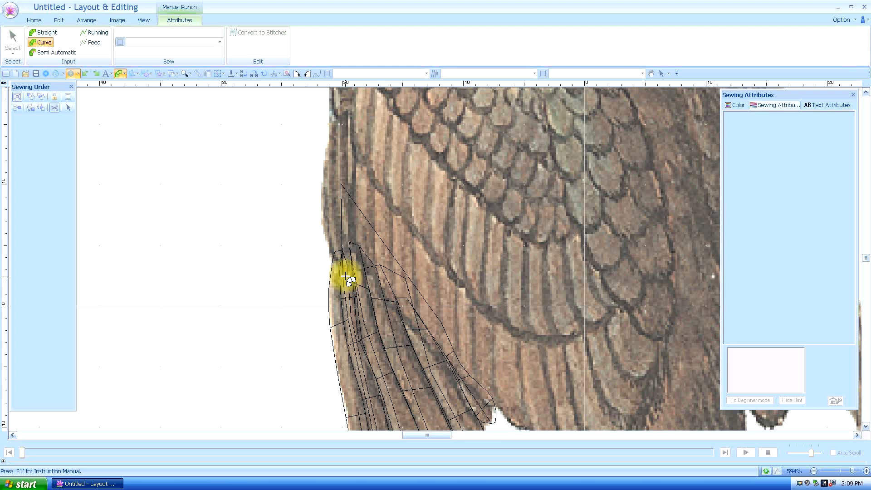
left_click(335, 266)
left_click(349, 265)
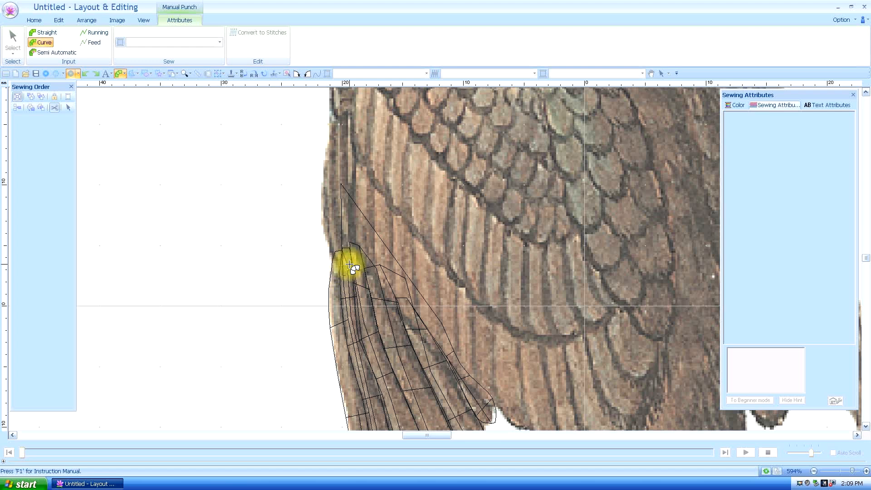
left_click(324, 240)
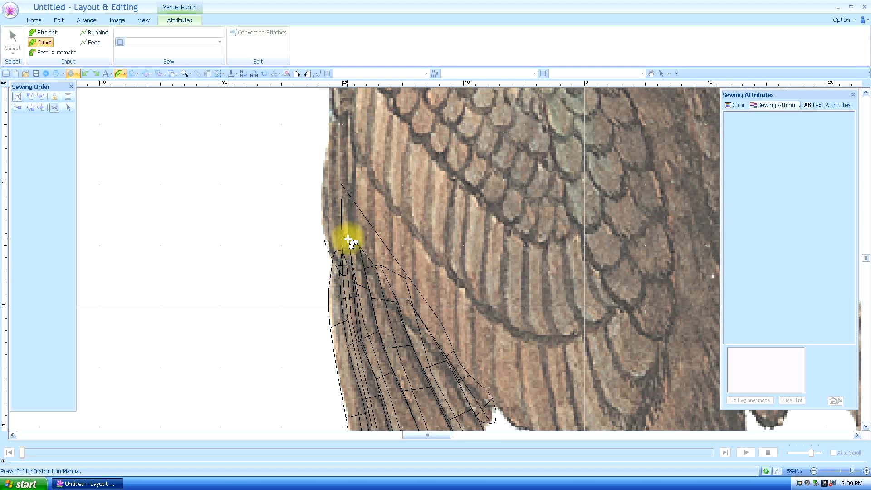
left_click(349, 238)
left_click(324, 202)
left_click(350, 202)
left_click(329, 145)
left_click(352, 154)
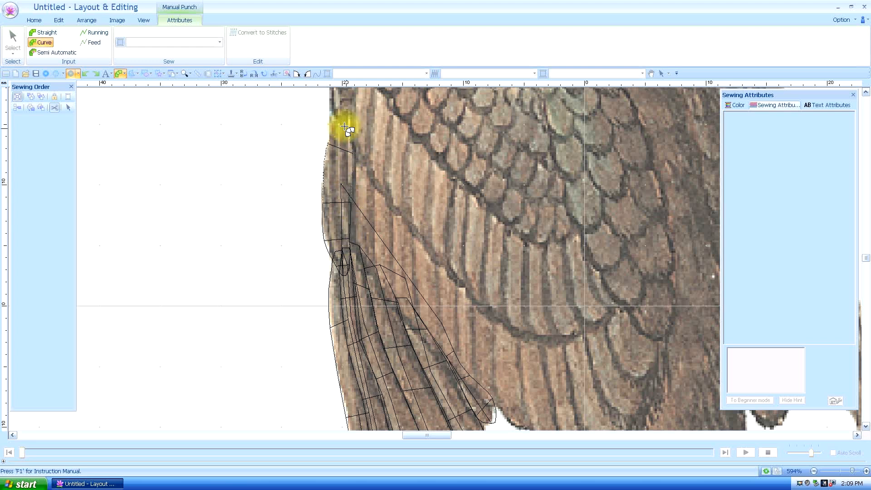
Punch a running stitch path from the top of the outer feather across and down the second feather of the second row
left_click(366, 113)
key("v")
left_click(371, 131)
left_click(362, 236)
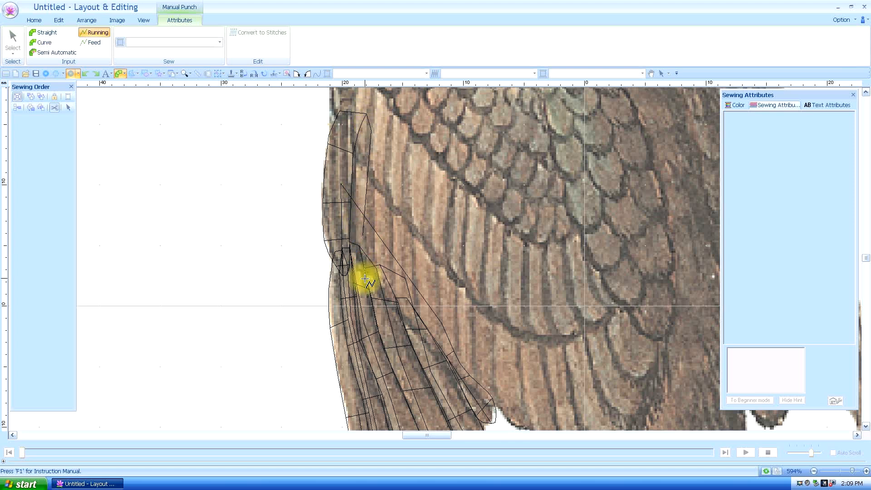
Fill the second feather of the second row with curved blocks from its lower tip to its upper end
key("x")
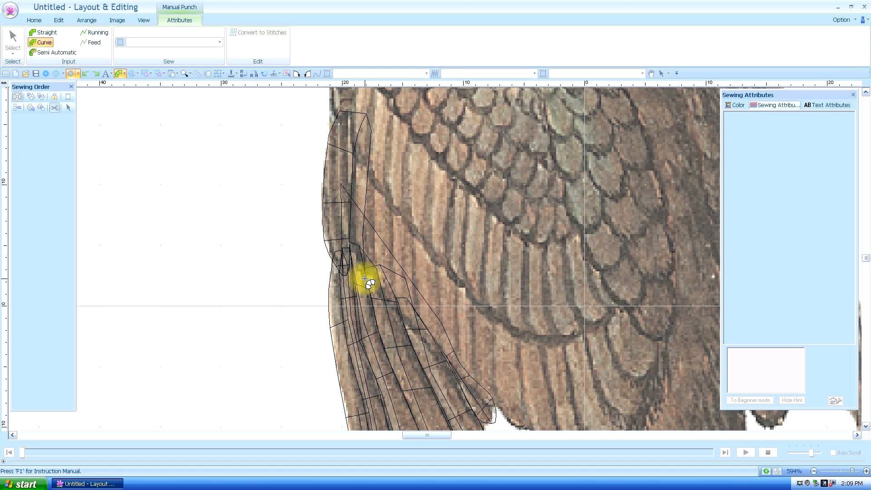
left_click(354, 259)
left_click(374, 260)
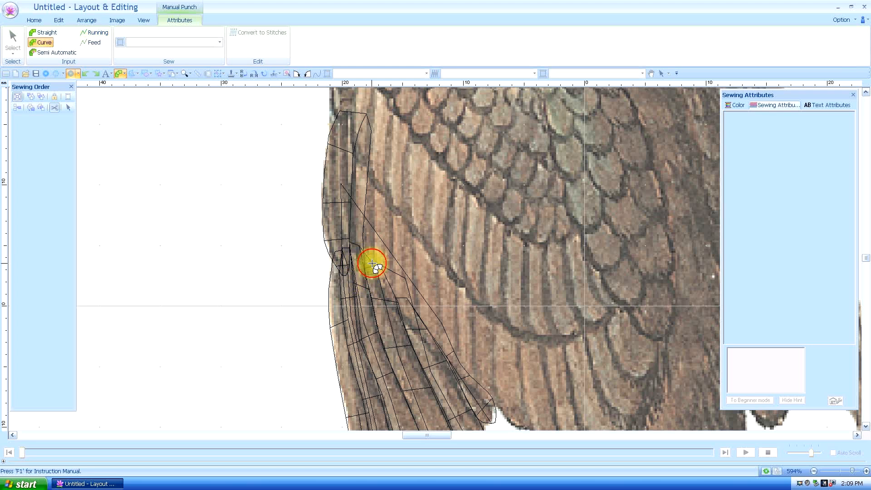
left_click(347, 233)
left_click(373, 233)
left_click(353, 163)
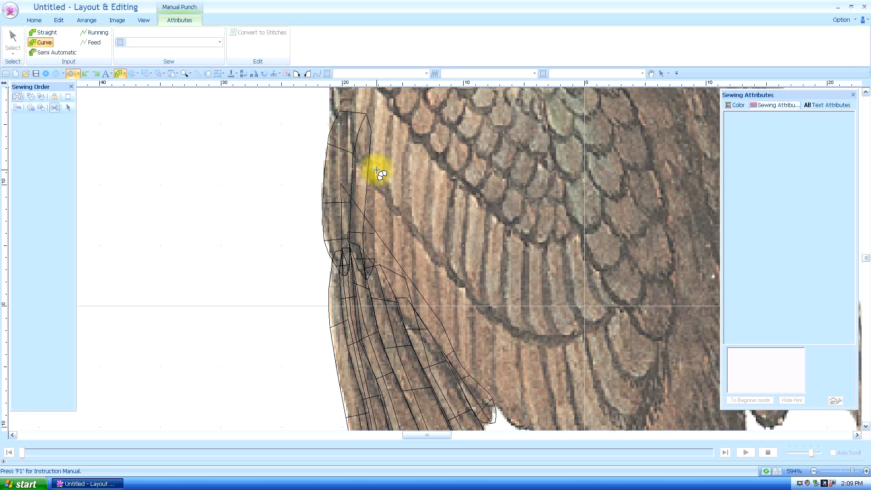
left_click(376, 170)
left_click(362, 140)
left_click(377, 144)
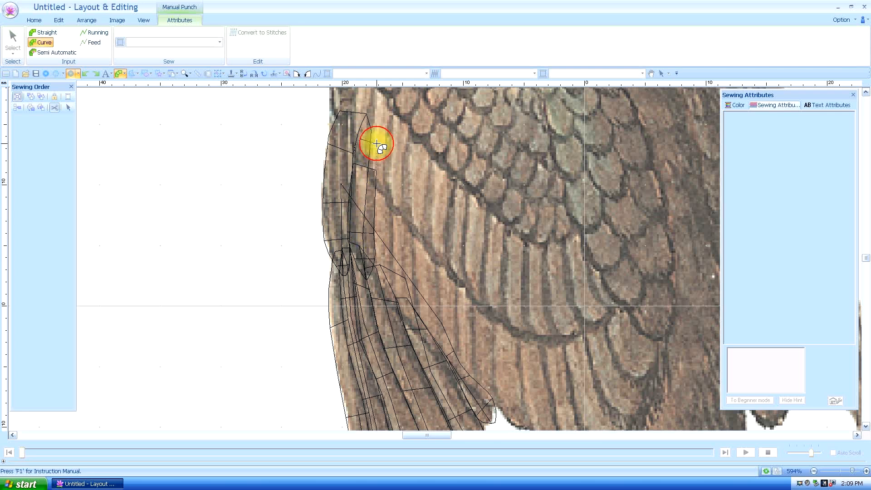
Run a stitch path down to the tip of the second row's third feather and cover it upward with curved blocks
key("v")
left_click(382, 176)
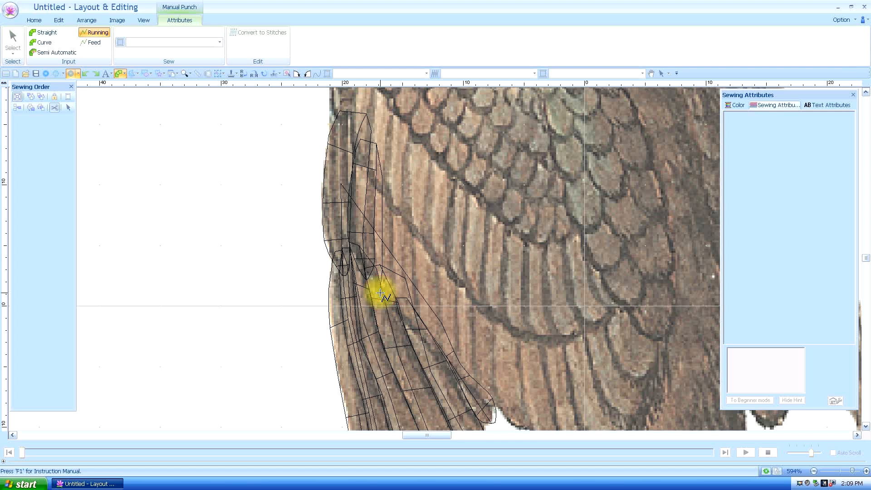
left_click(380, 293)
key("x")
left_click(385, 293)
left_click(373, 279)
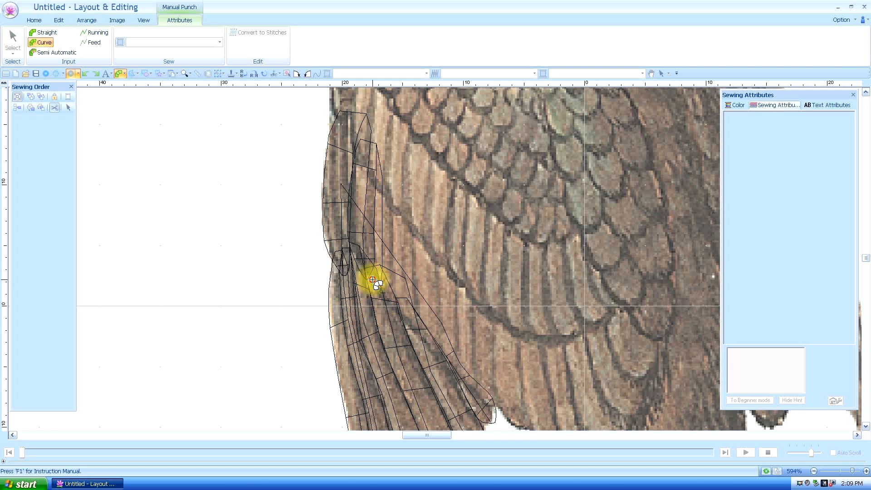
left_click(391, 241)
left_click(373, 200)
left_click(397, 202)
left_click(374, 164)
left_click(396, 169)
Run a stitch path down to the tip of the second row's fourth feather and fill it upward with curved blocks
key("v")
left_click(409, 183)
left_click(399, 285)
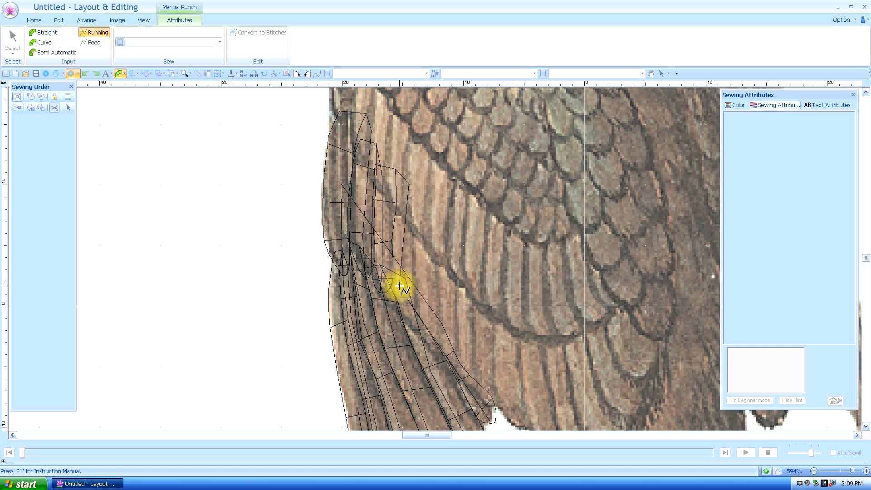
left_click(400, 319)
key("x")
left_click(405, 318)
left_click(394, 306)
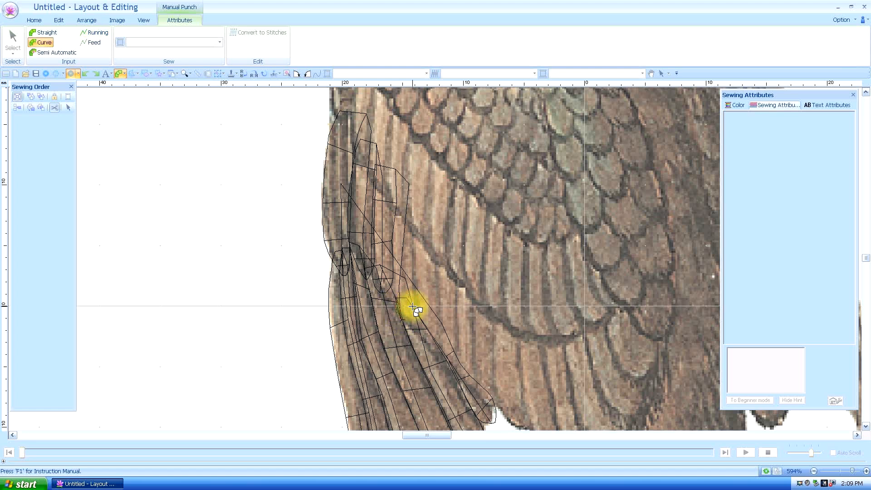
left_click(412, 278)
left_click(385, 249)
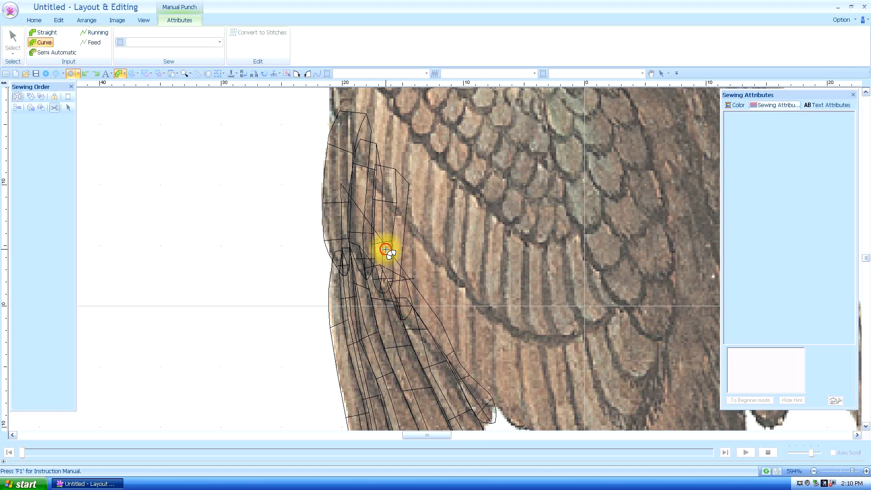
left_click(412, 249)
left_click(394, 217)
left_click(417, 223)
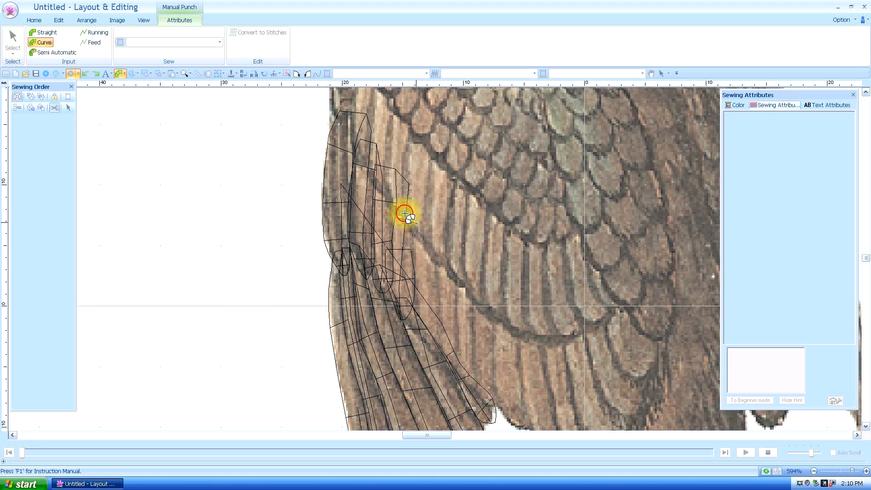
Punch a running path up to the outermost feather of the third row and cover that short feather with curved blocks
key("x")
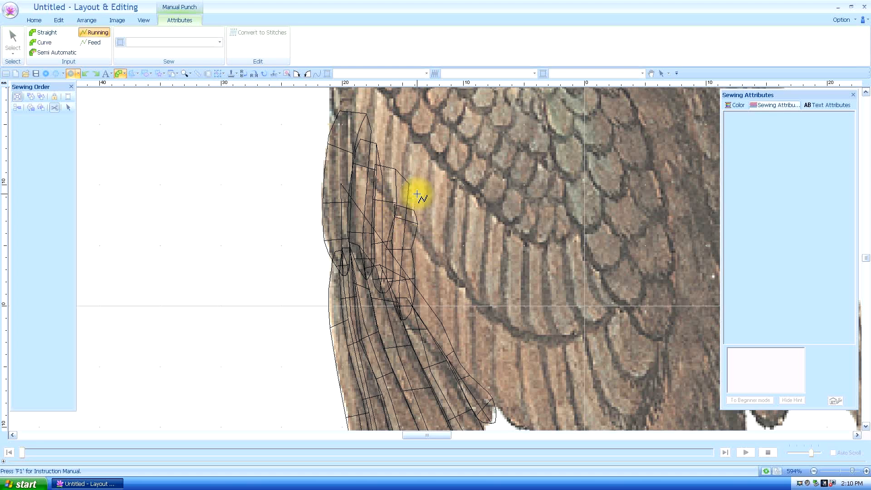
scroll(370, 144, "up", 3)
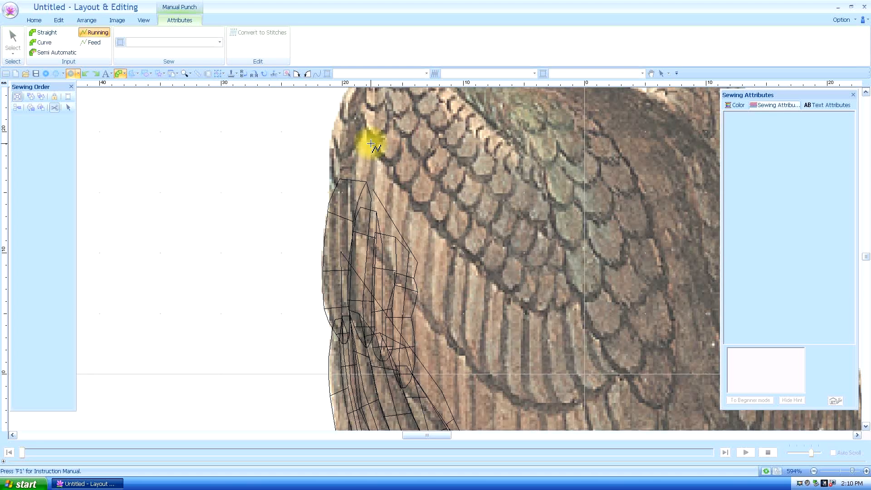
scroll(370, 144, "up", 3)
left_click(342, 217)
key("x")
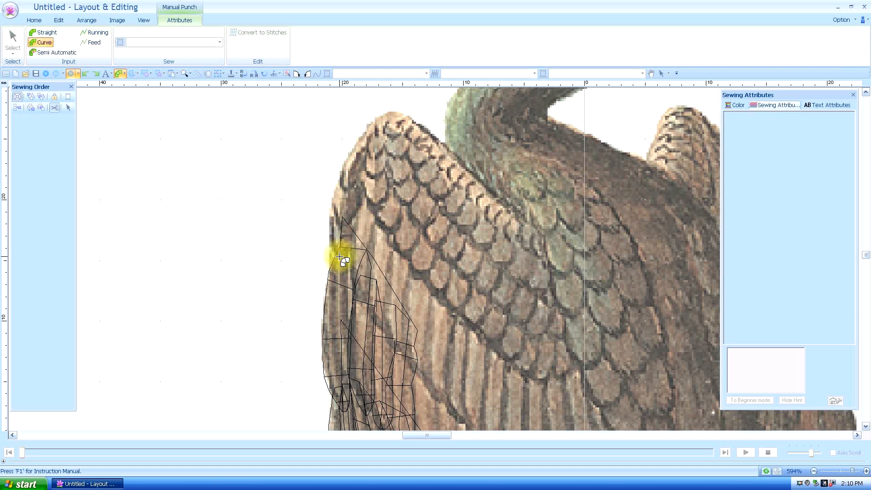
left_click(329, 251)
left_click(349, 251)
left_click(331, 231)
left_click(356, 233)
left_click(332, 211)
left_click(352, 211)
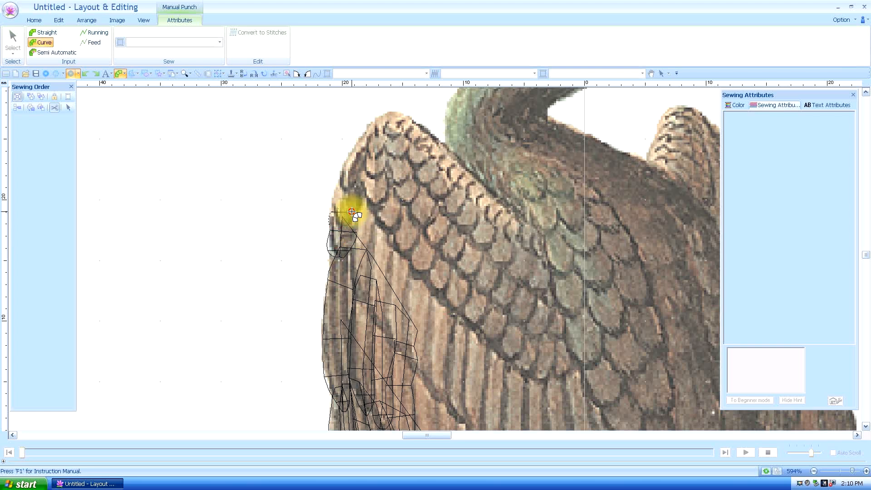
Run a stitch path down the third row's second feather and cover it with curved blocks up to its rounded top
key("v")
left_click(368, 210)
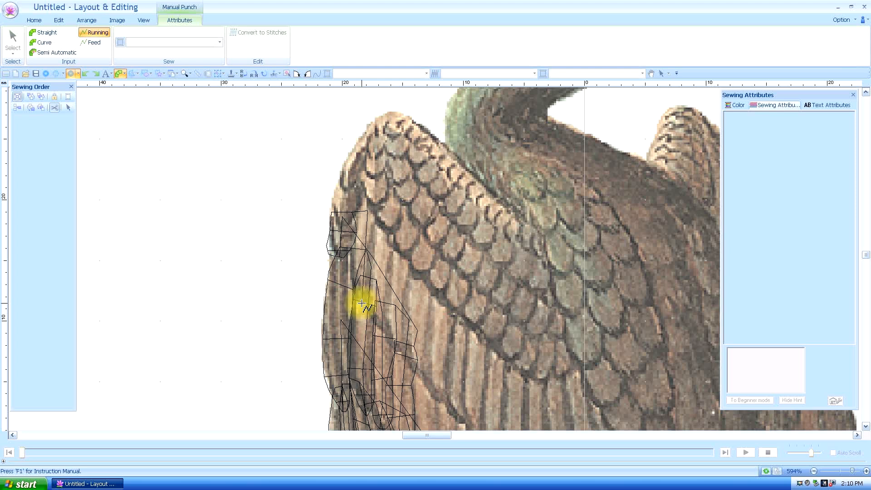
key("x")
left_click(362, 302)
left_click(357, 295)
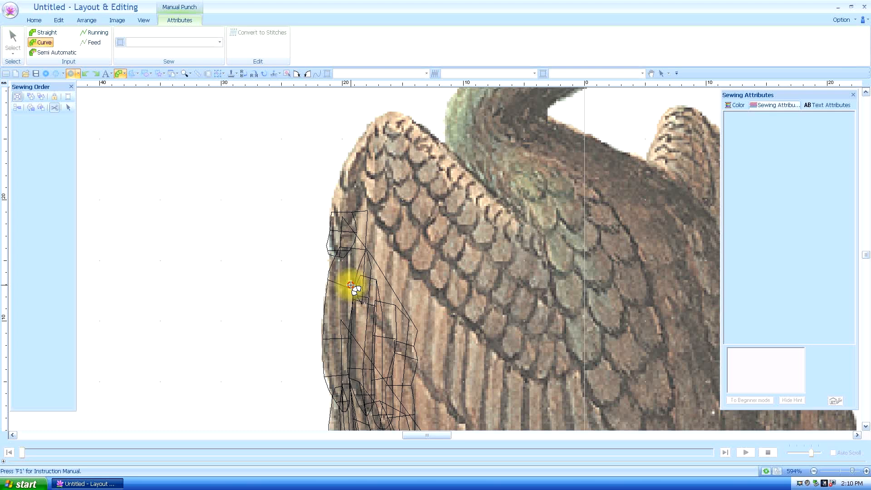
left_click(365, 270)
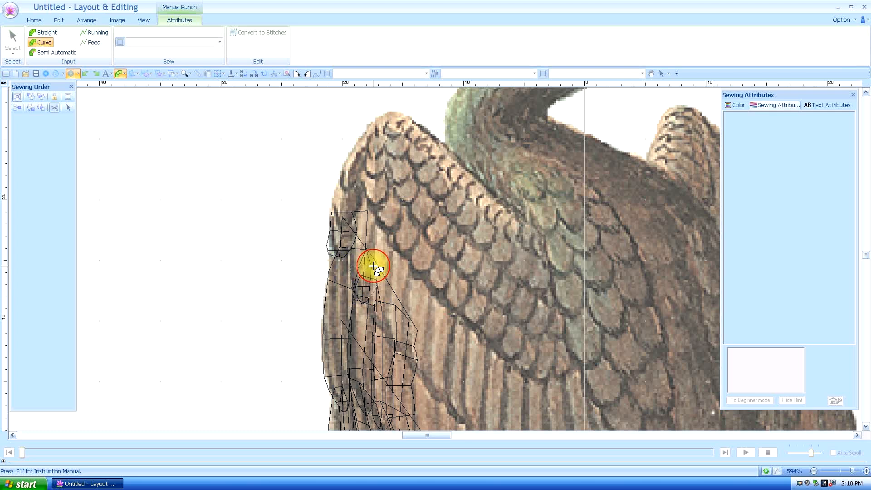
left_click(346, 239)
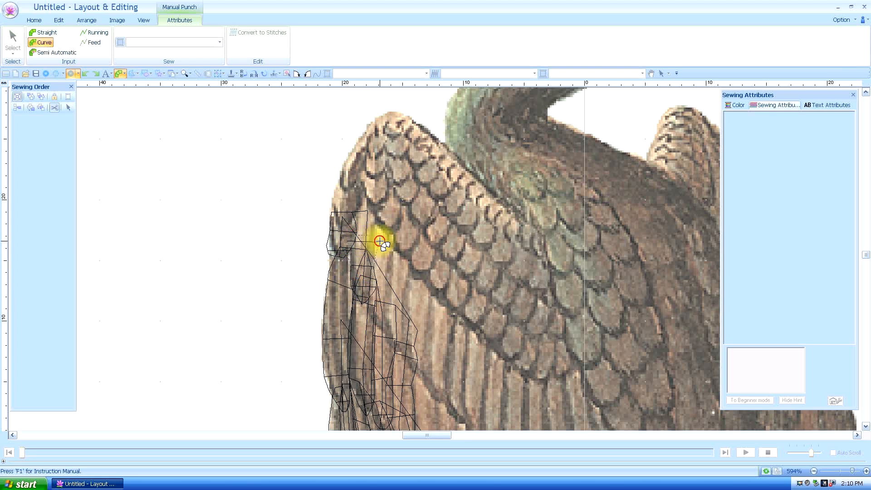
left_click(378, 198)
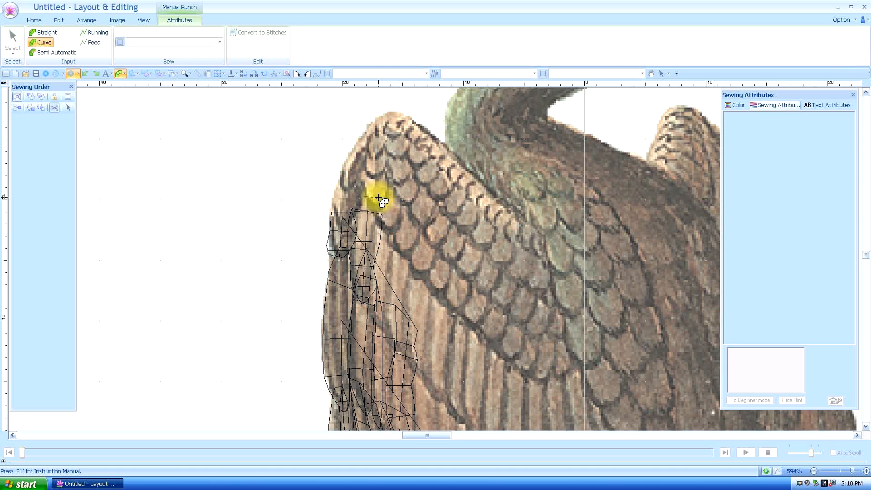
left_click(378, 198)
Punch a running stitch path from the second feather's top down to the tip of the third feather in the third row
key("v")
left_click(391, 220)
left_click(381, 284)
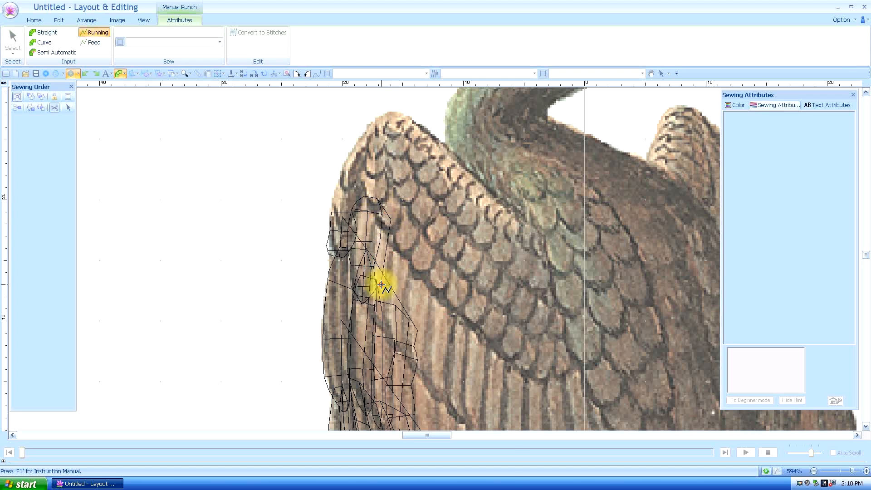
key("x")
left_click(381, 332)
Fill the third feather of the third row with curved blocks, placing point pairs along its edges up to its top
left_click(376, 321)
left_click(395, 325)
left_click(373, 295)
left_click(399, 299)
left_click(372, 271)
left_click(399, 272)
left_click(376, 232)
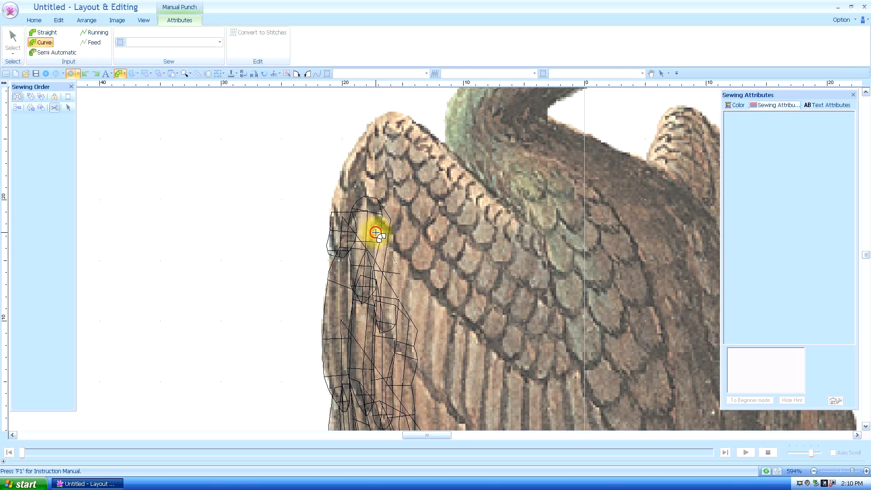
left_click(399, 222)
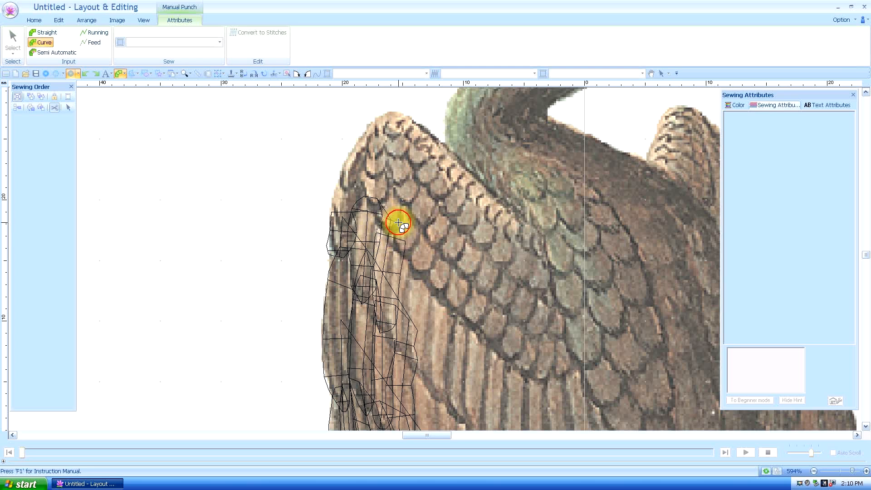
Run a stitch path down the third row's fourth feather, cover it upward with curved blocks, and finish the punched wing object
key("v")
left_click(425, 230)
left_click(403, 353)
key("x")
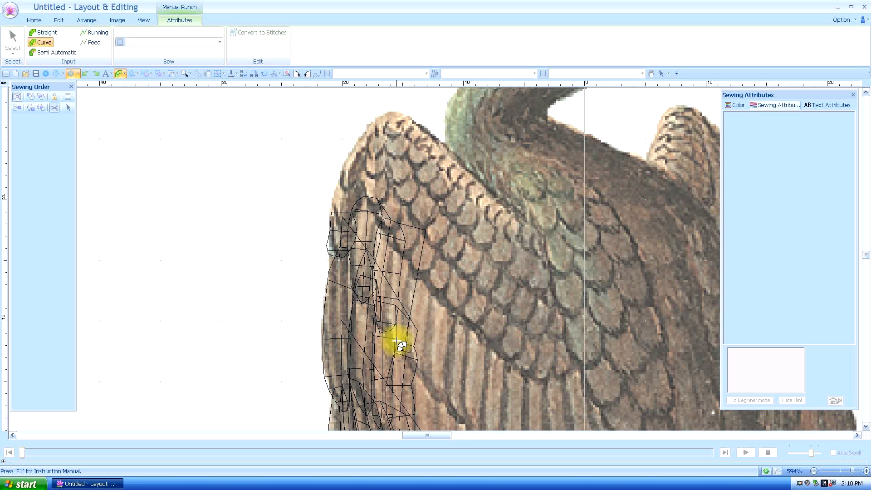
left_click(398, 340)
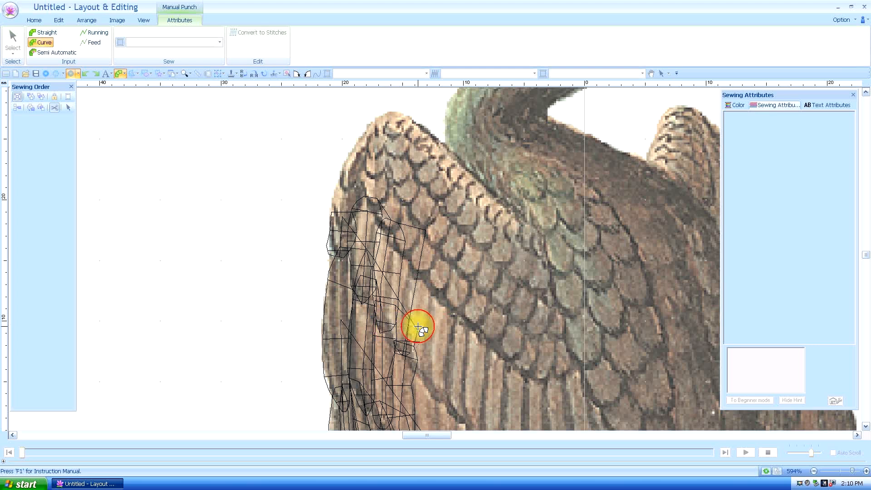
left_click(428, 294)
left_click(424, 262)
left_click(403, 243)
double_click(423, 245)
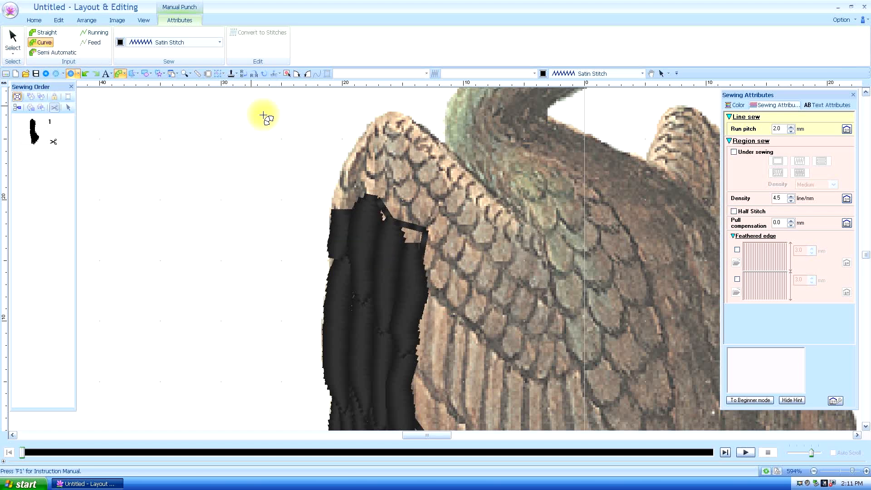
Deselect the punched wing object and inspect its satin stitching in the whole design and enlarged
left_click(11, 36)
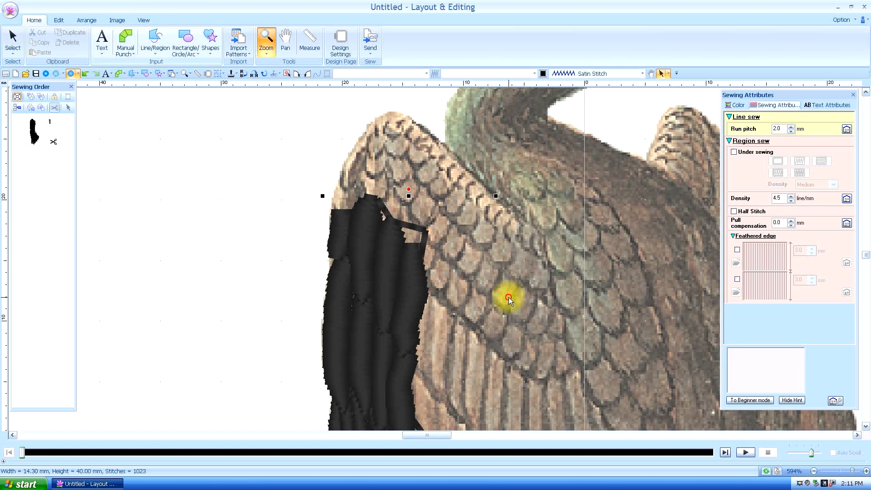
left_click(509, 297)
scroll(509, 297, "down", 1)
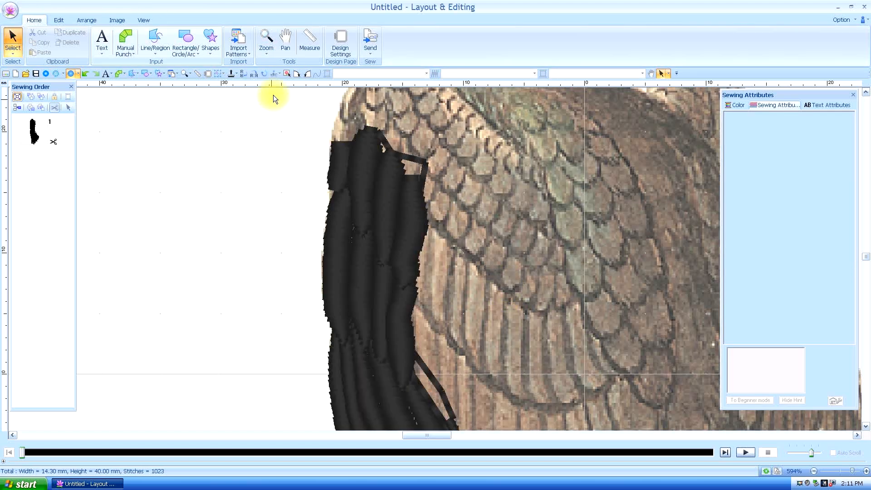
left_click(266, 45)
left_click(287, 114)
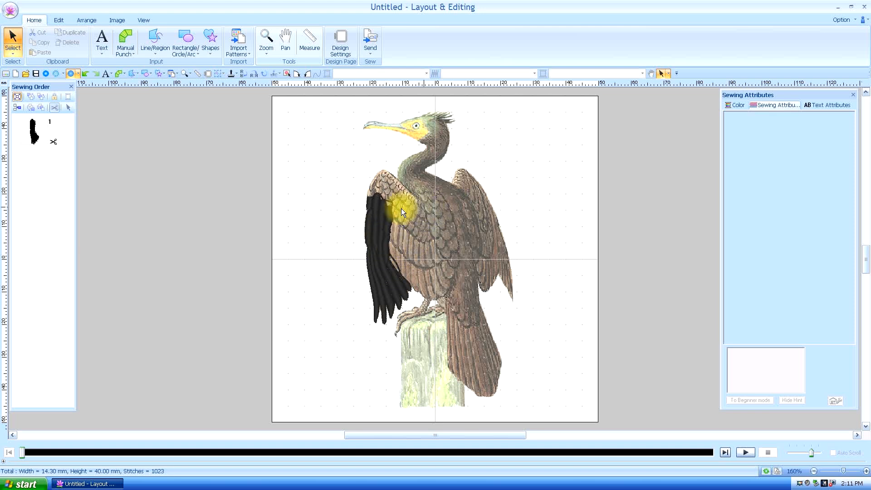
left_click(267, 38)
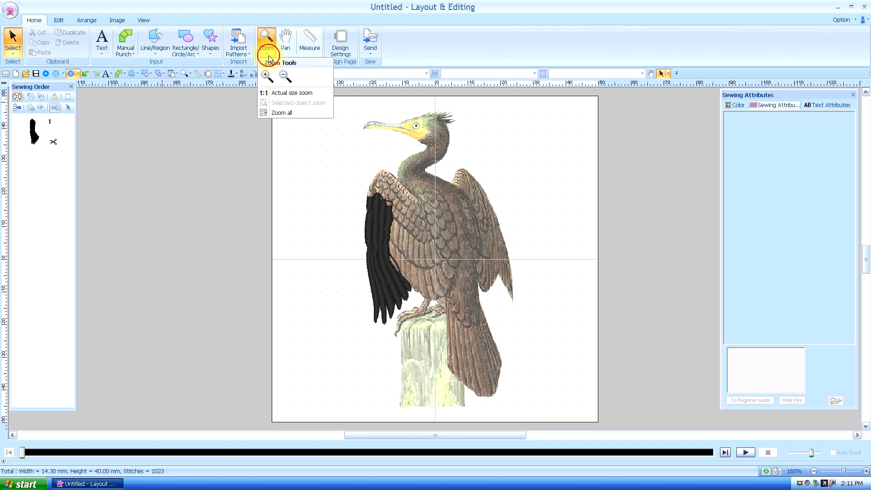
left_click(265, 78)
left_click_drag(351, 189, 422, 335)
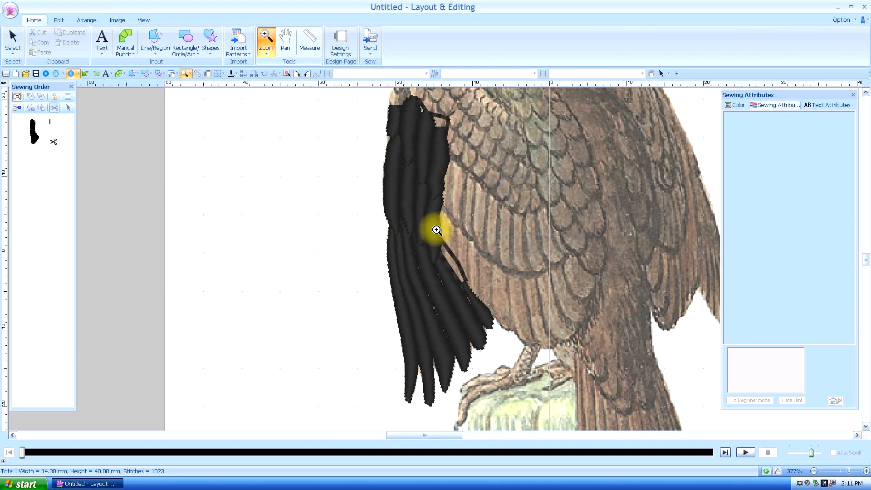
Display the enlarged wing feathers as individual stitches in stitch view to examine the edges between them
right_click(424, 194)
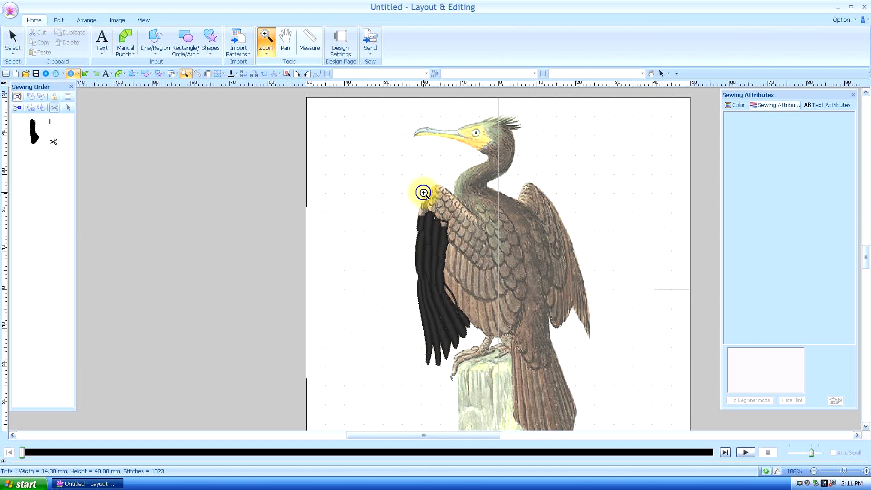
left_click(446, 274)
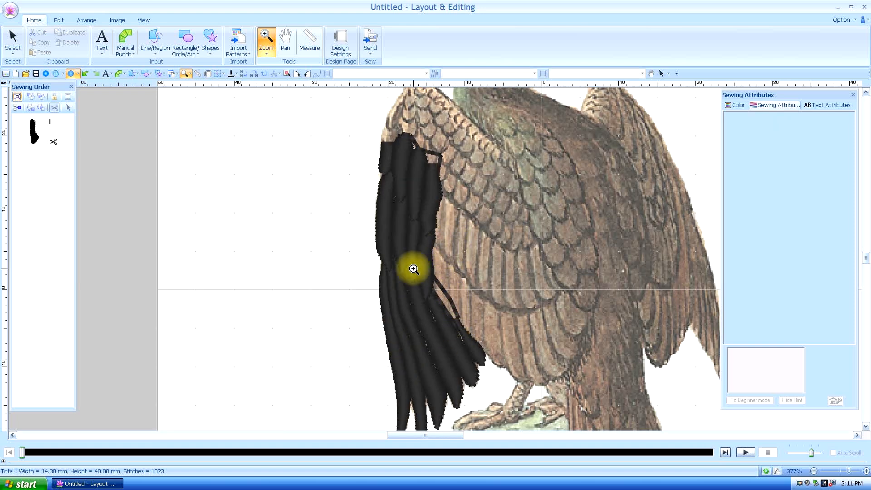
left_click(13, 41)
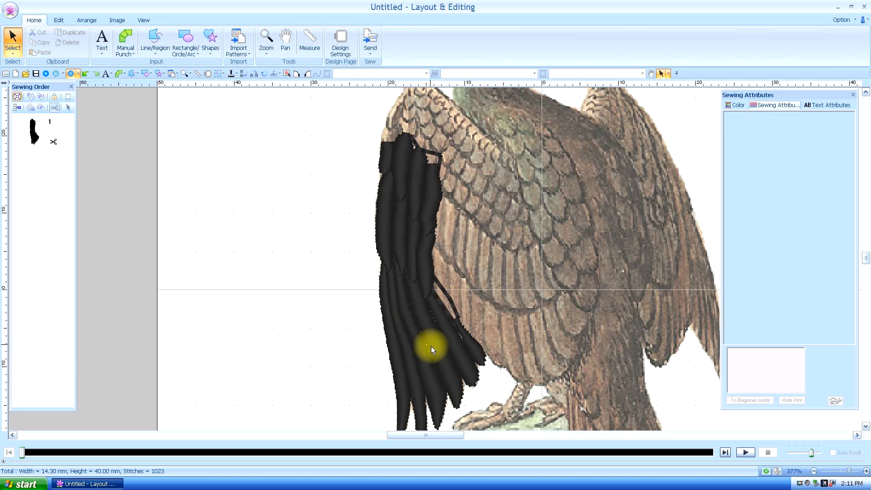
left_click(56, 73)
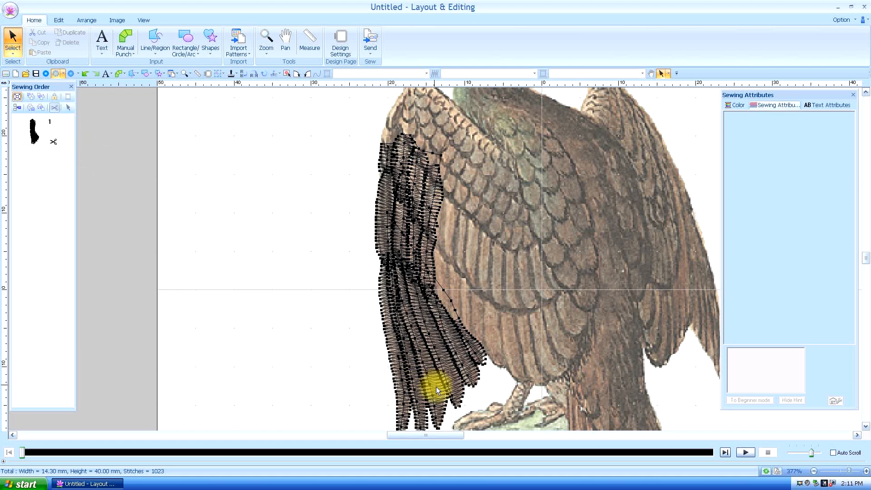
Set the punched wing object's pull compensation to 0.3 mm and return the display to realistic view
left_click(433, 338)
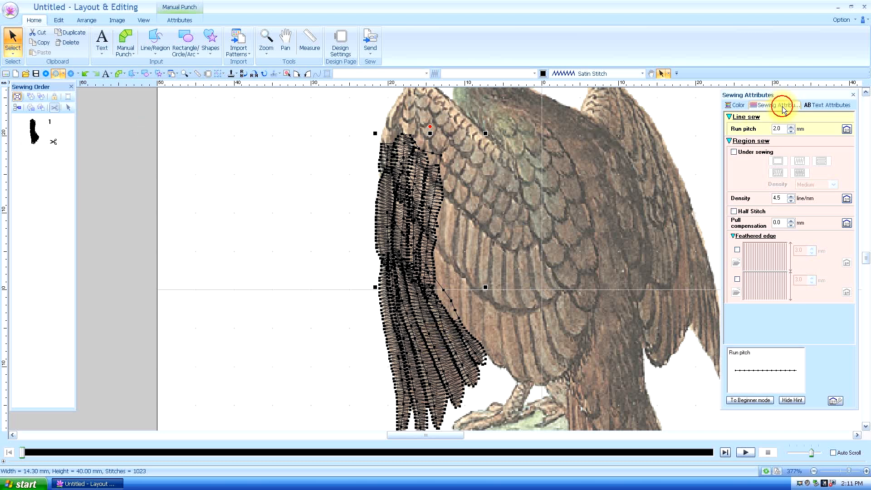
left_click(792, 222)
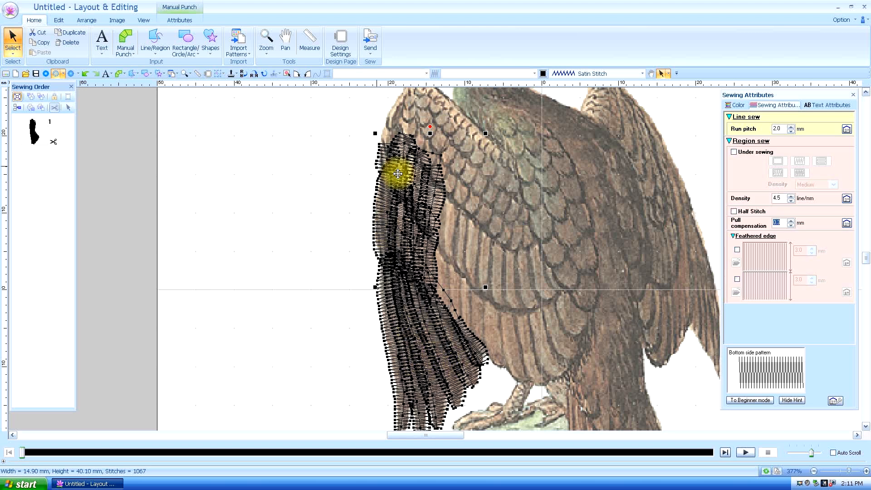
left_click(70, 73)
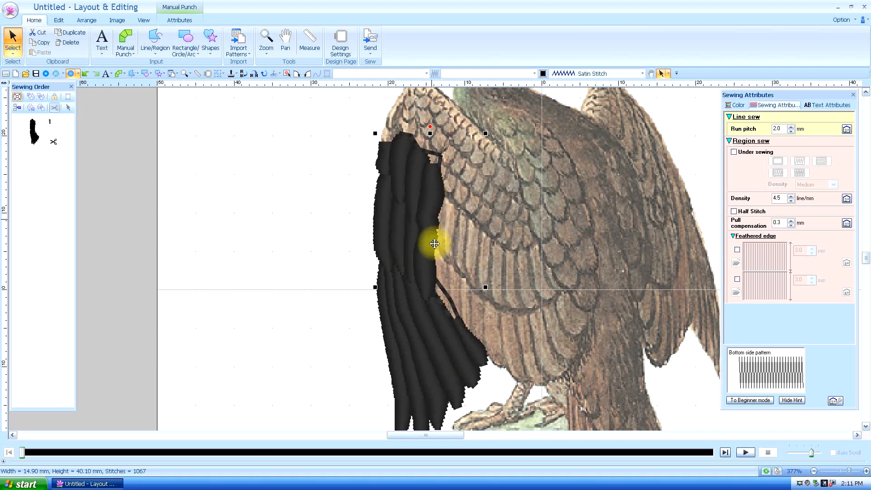